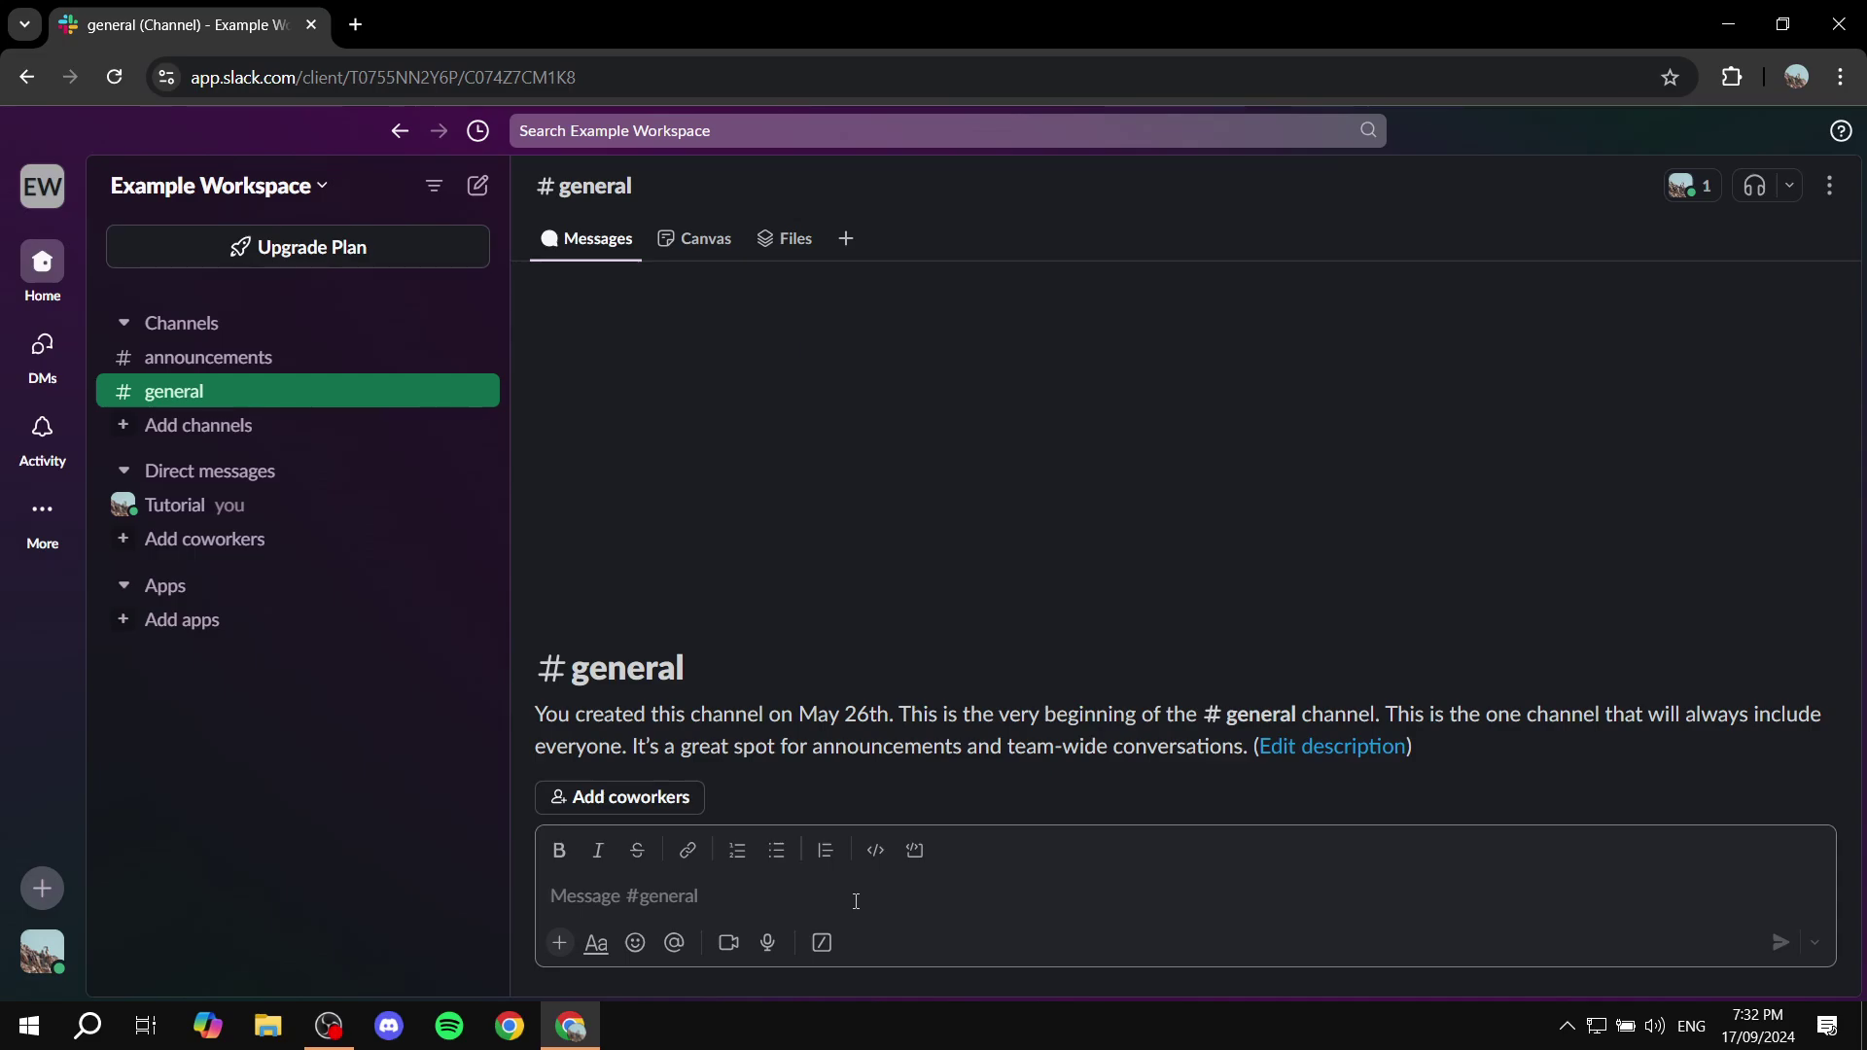
- Try to open slacktables.com in a new browser tab
click(687, 889)
click(356, 26)
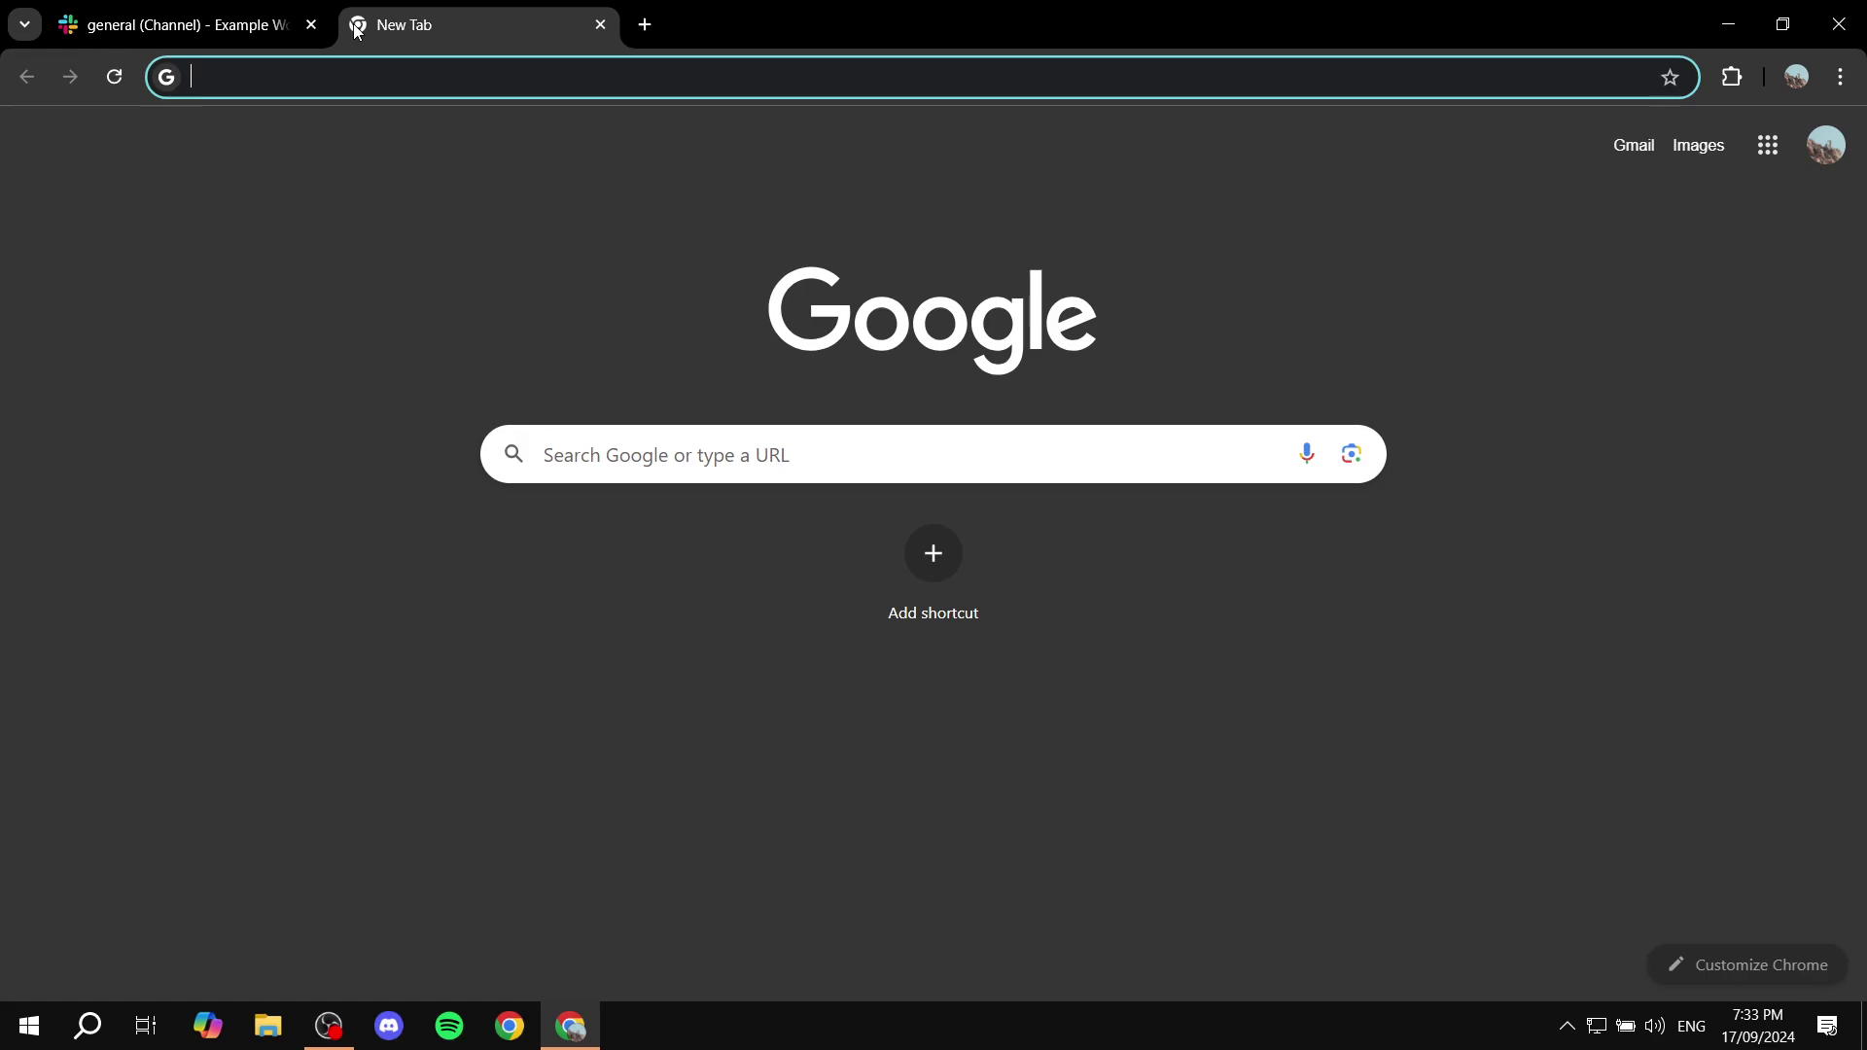
text(s)
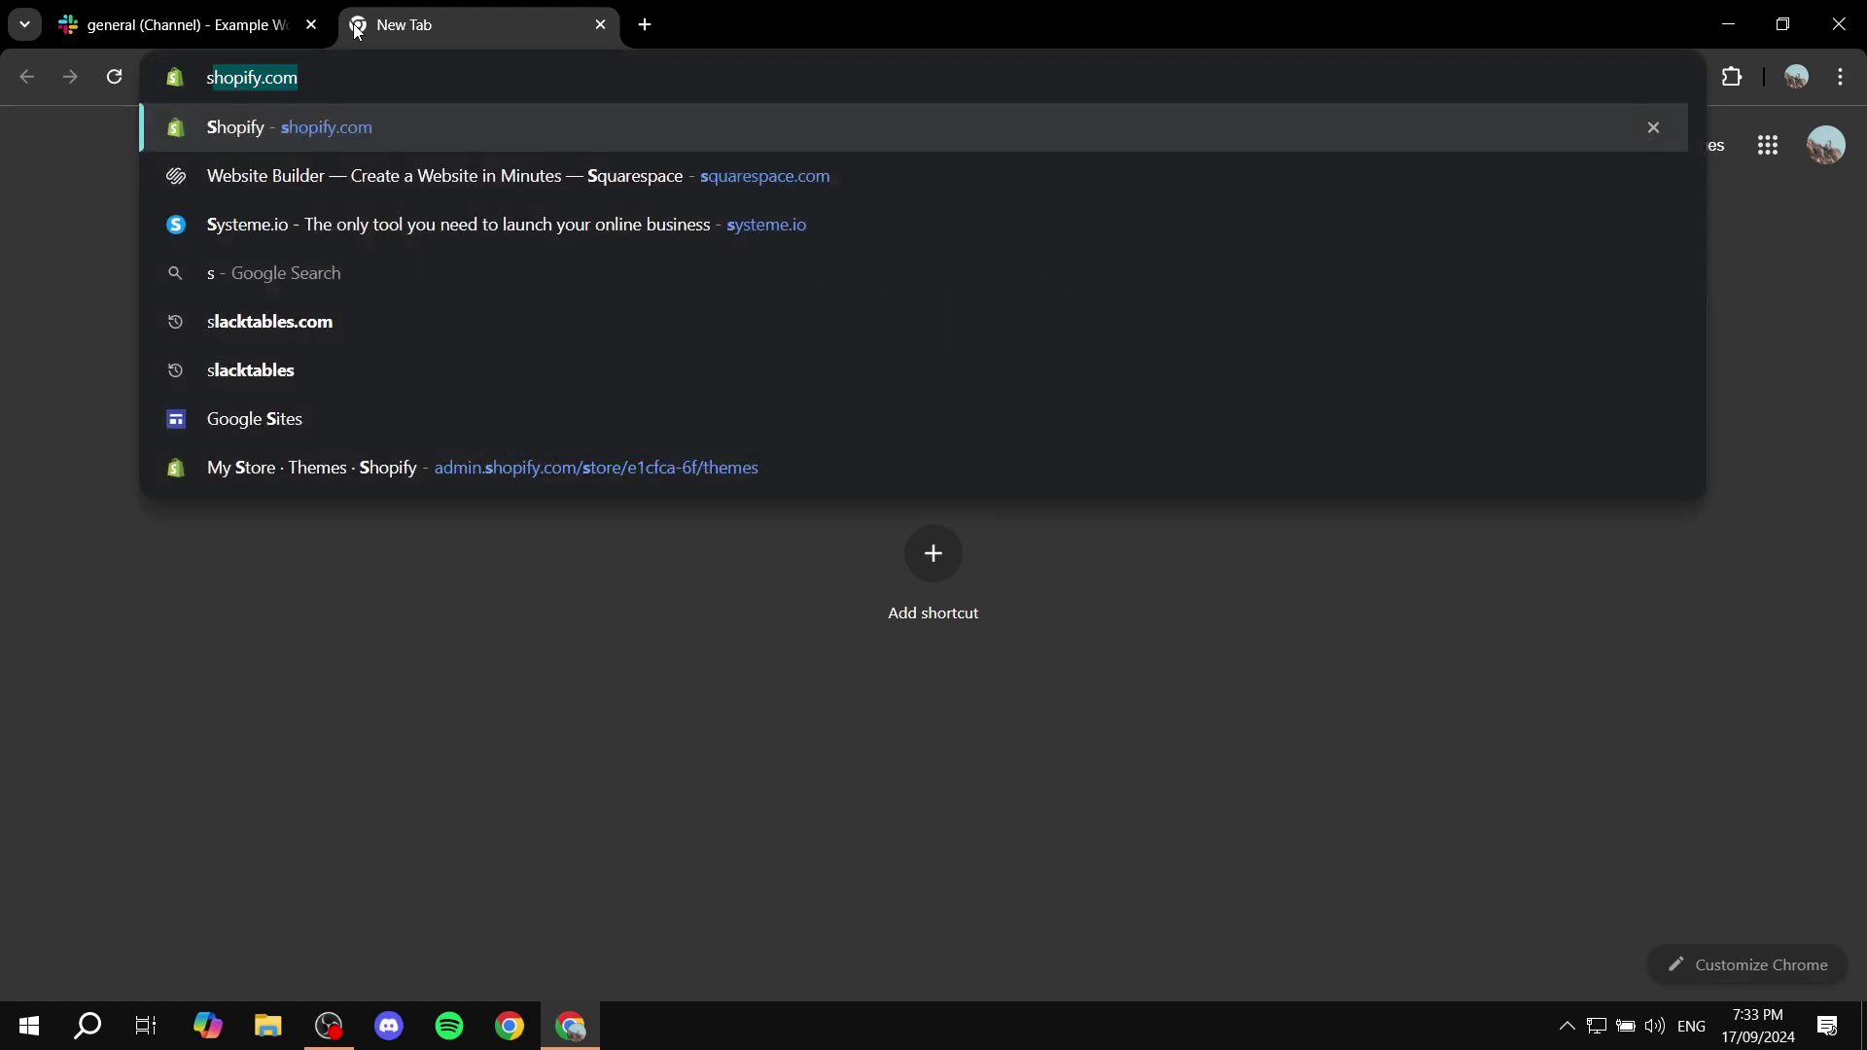
text(lacktables.co)
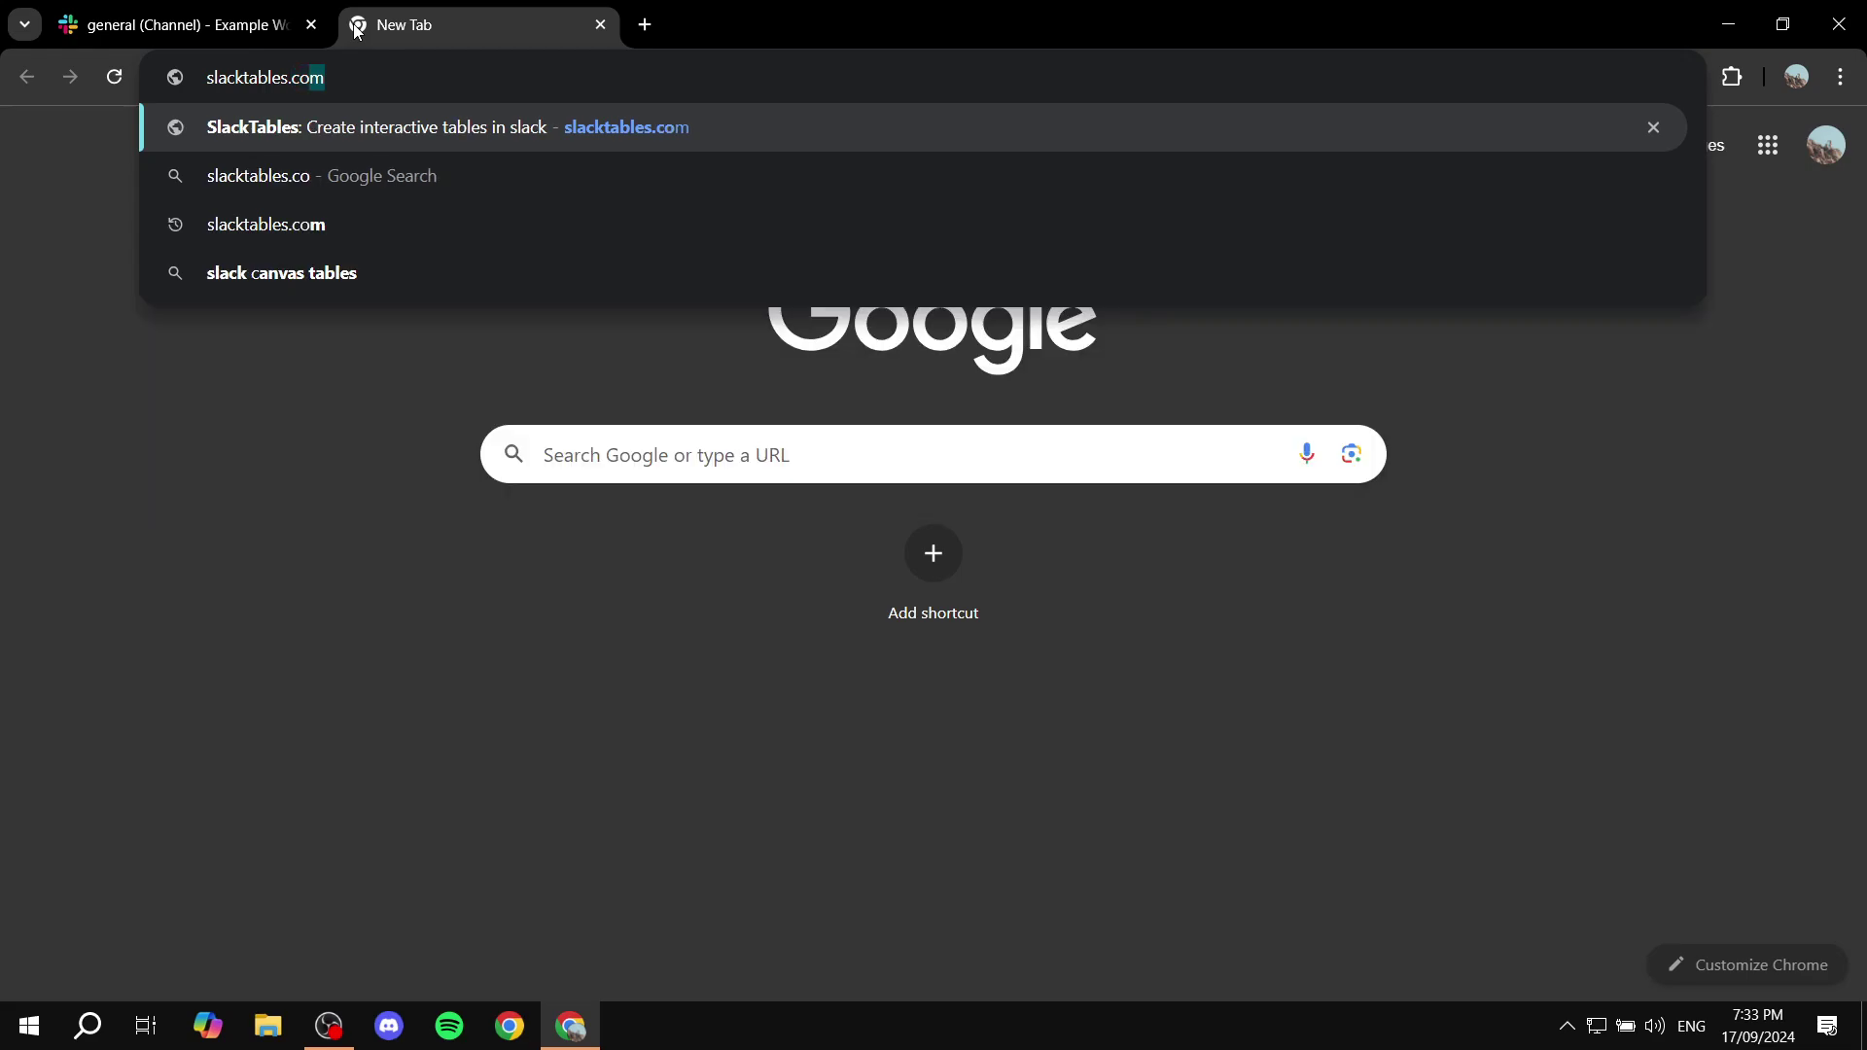
key(Return)
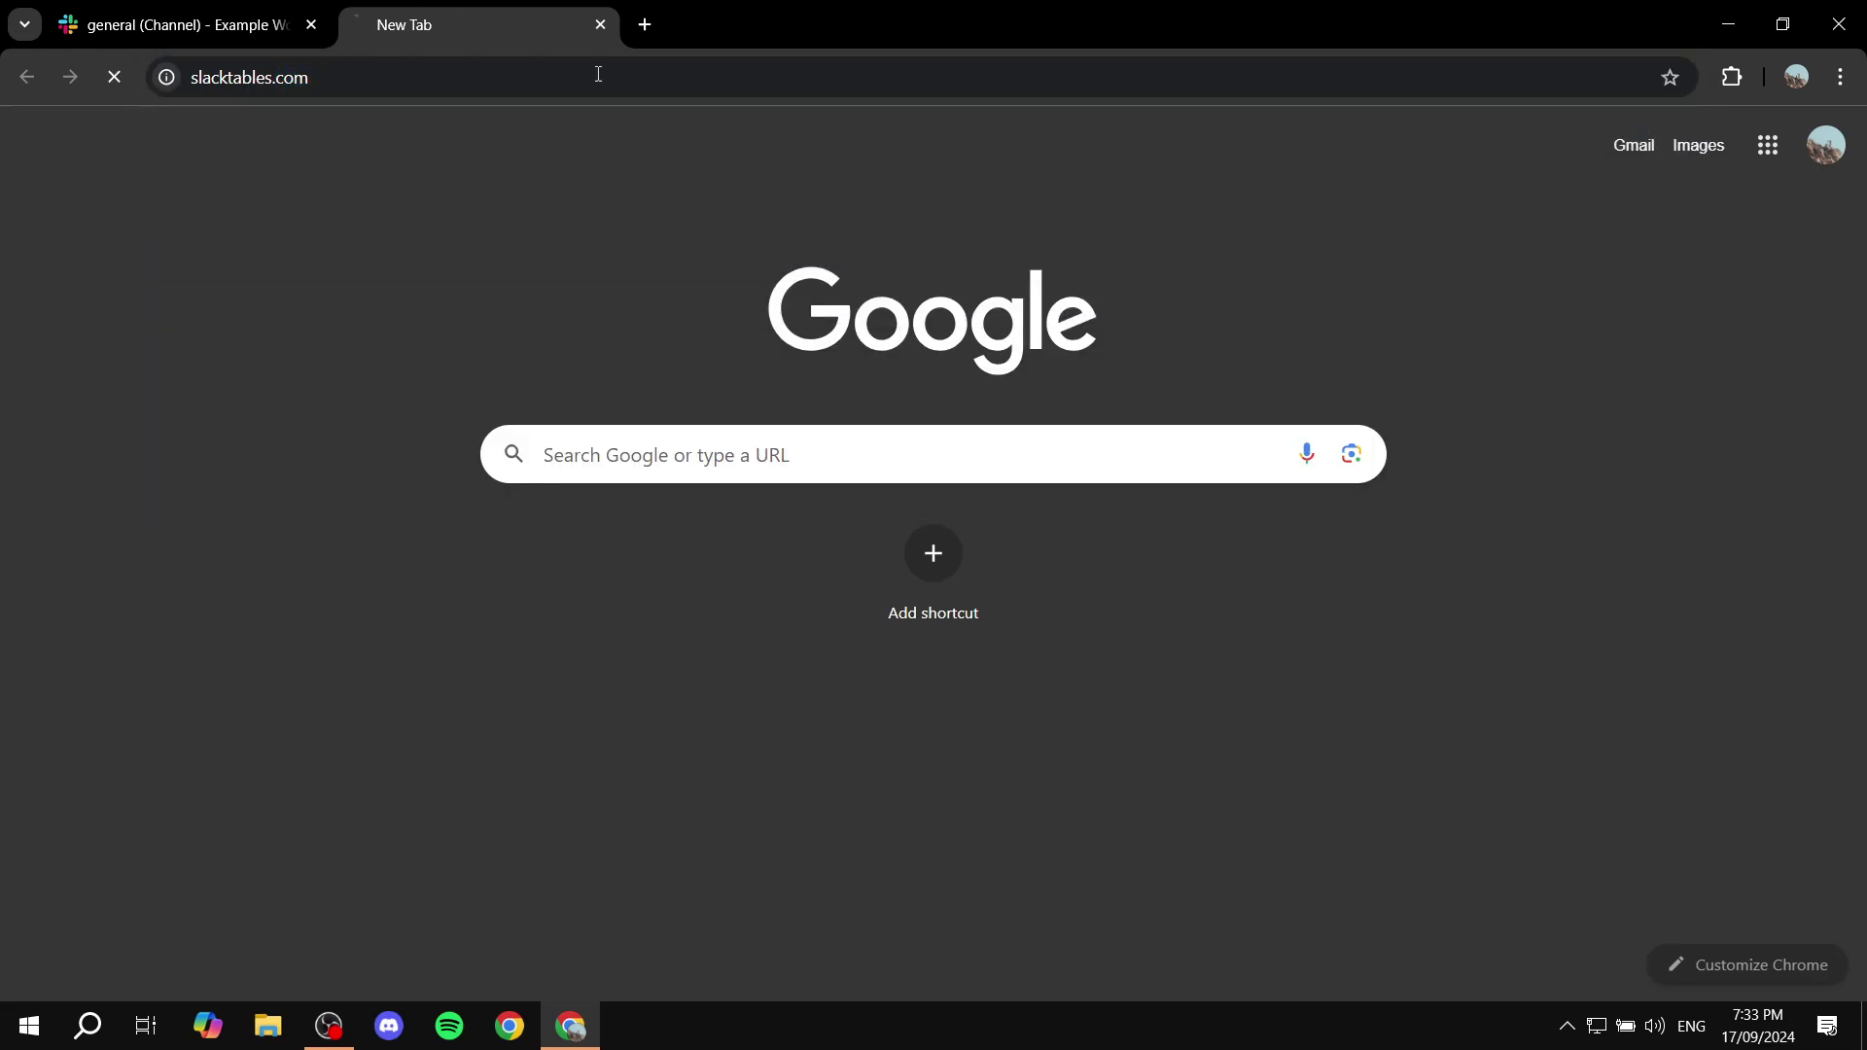
- Search Google for slacktables.com and open the "SlackTables: Create interactive tables in slack" result
click(508, 91)
text(goog)
key(Return)
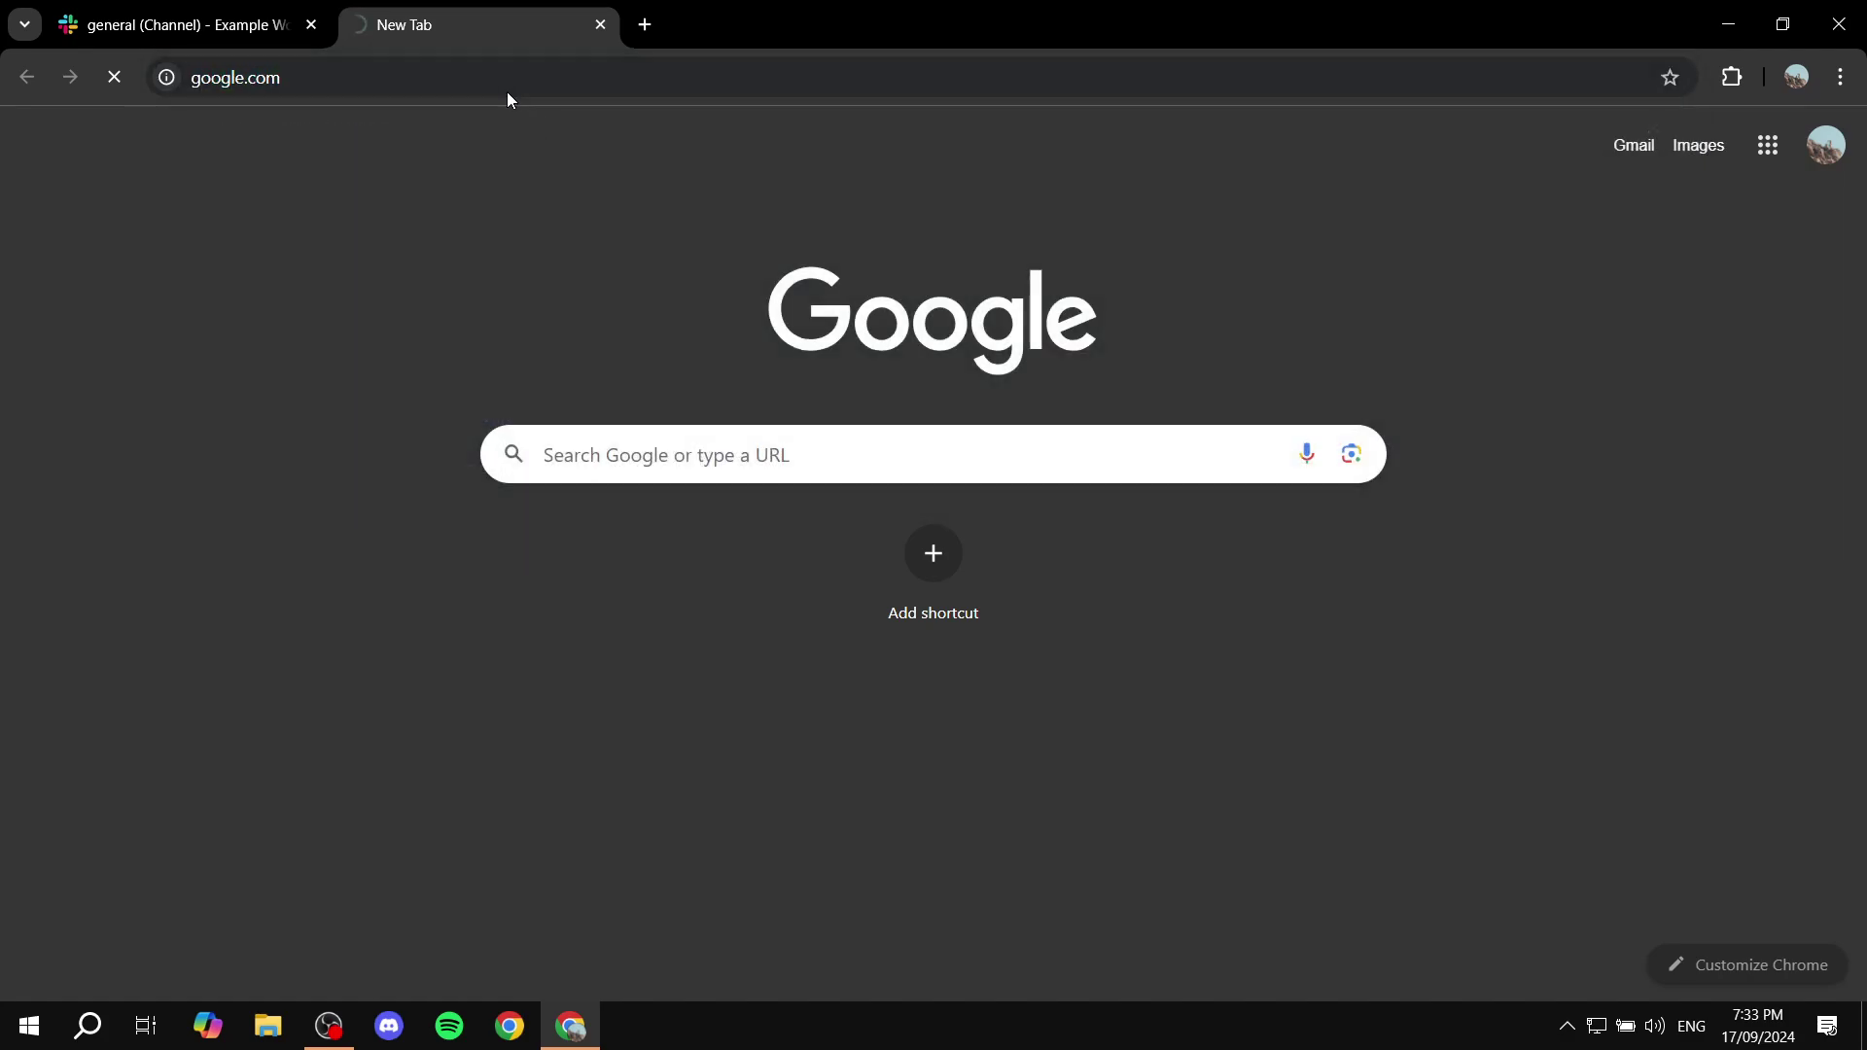
click(780, 457)
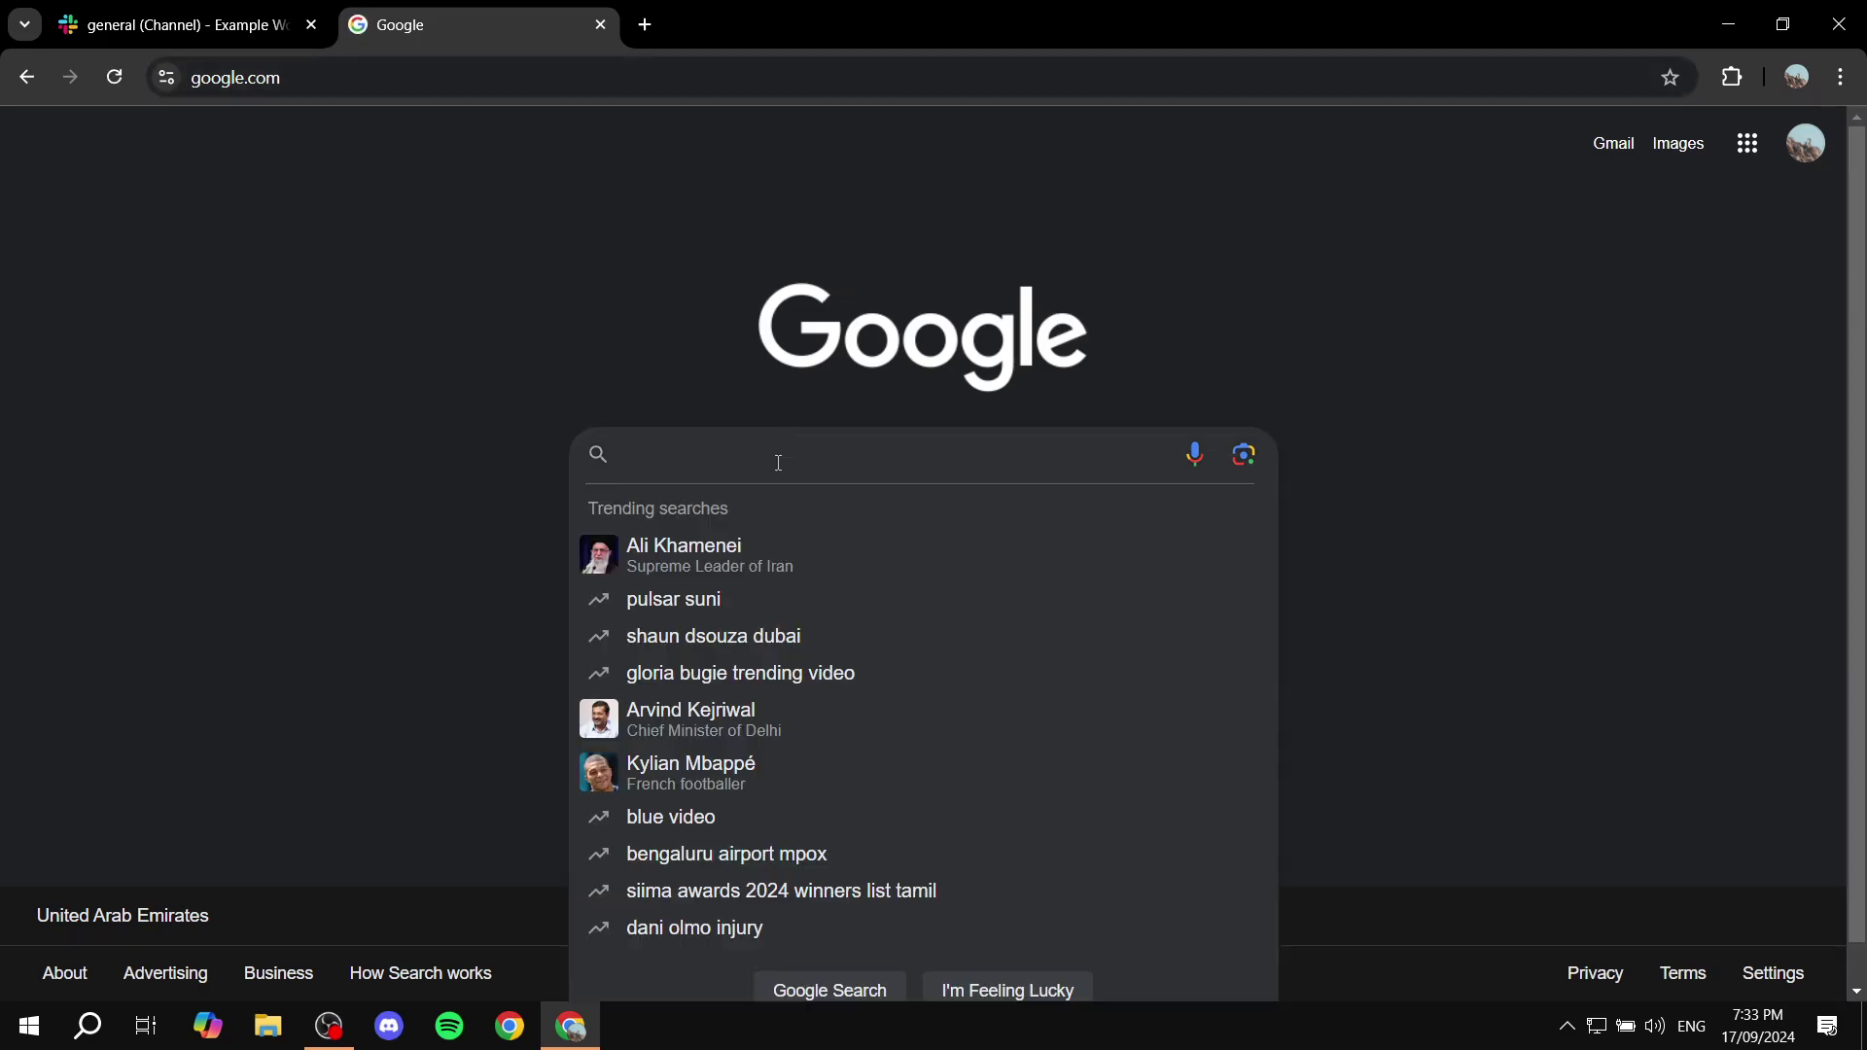
text(slackta)
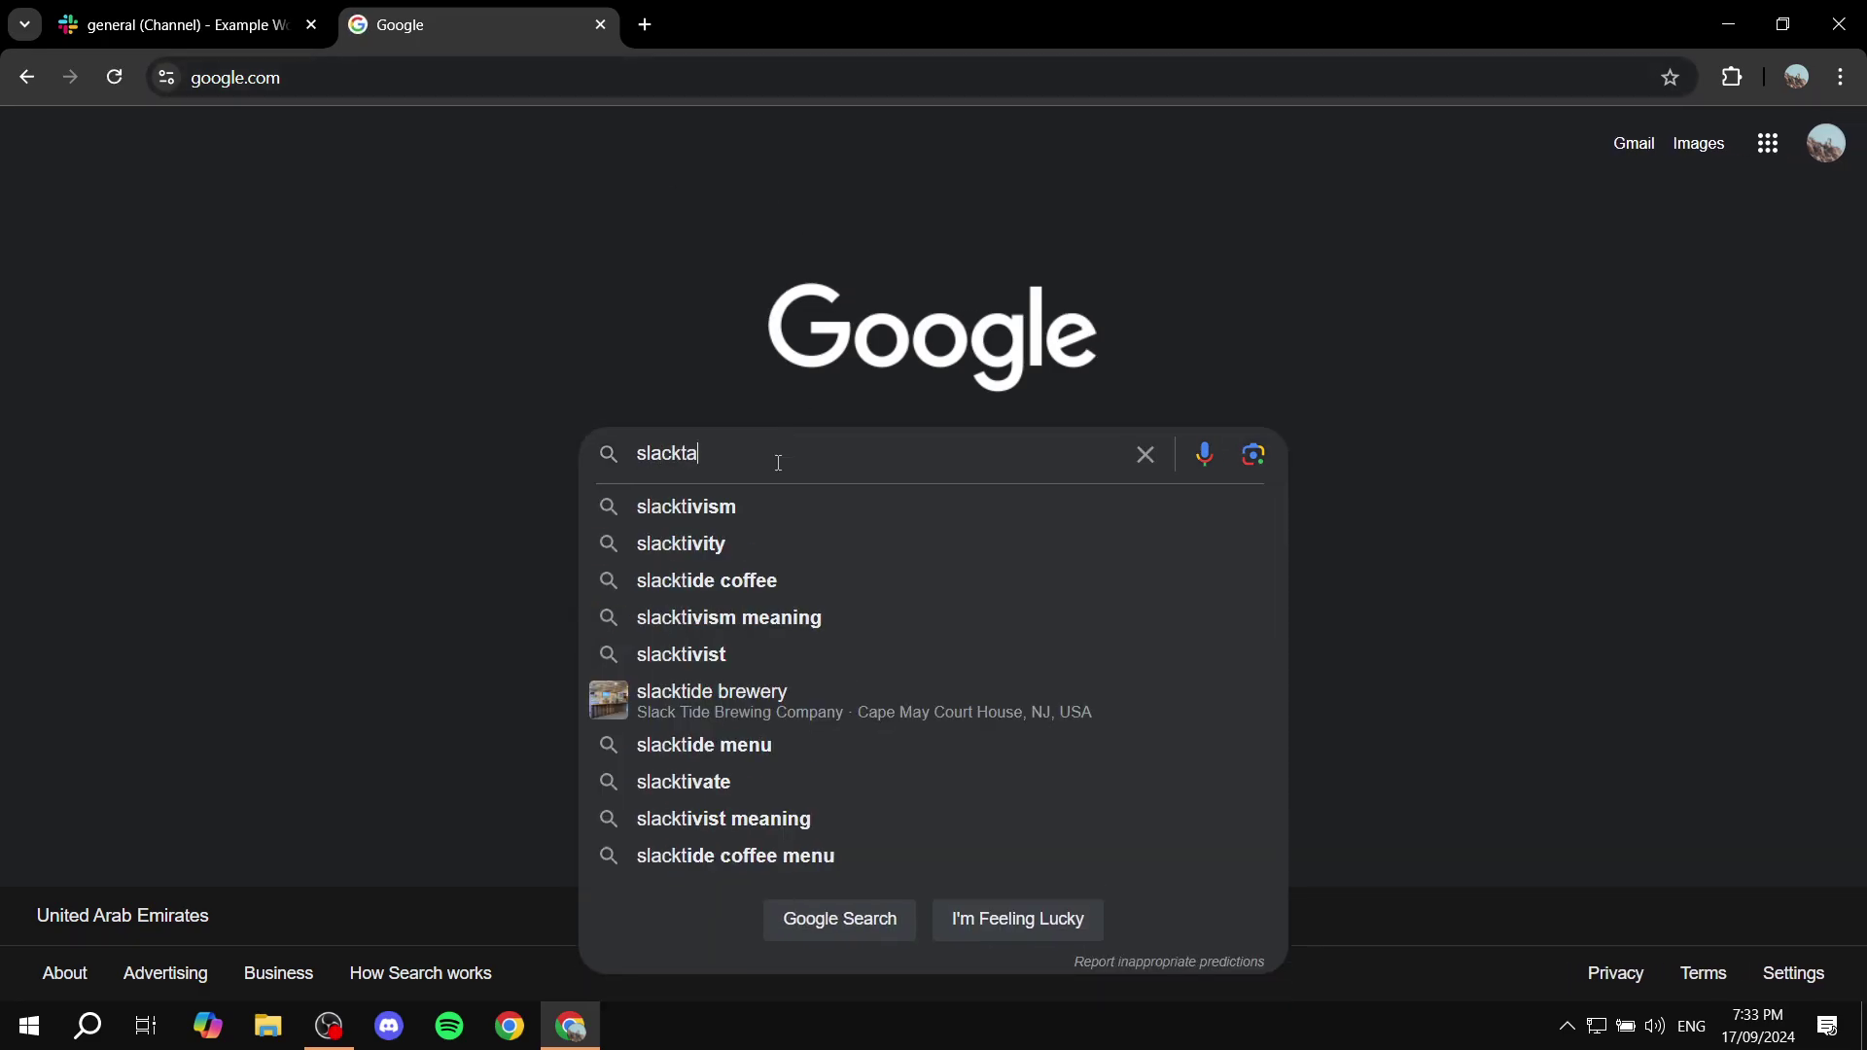
text(bles.com)
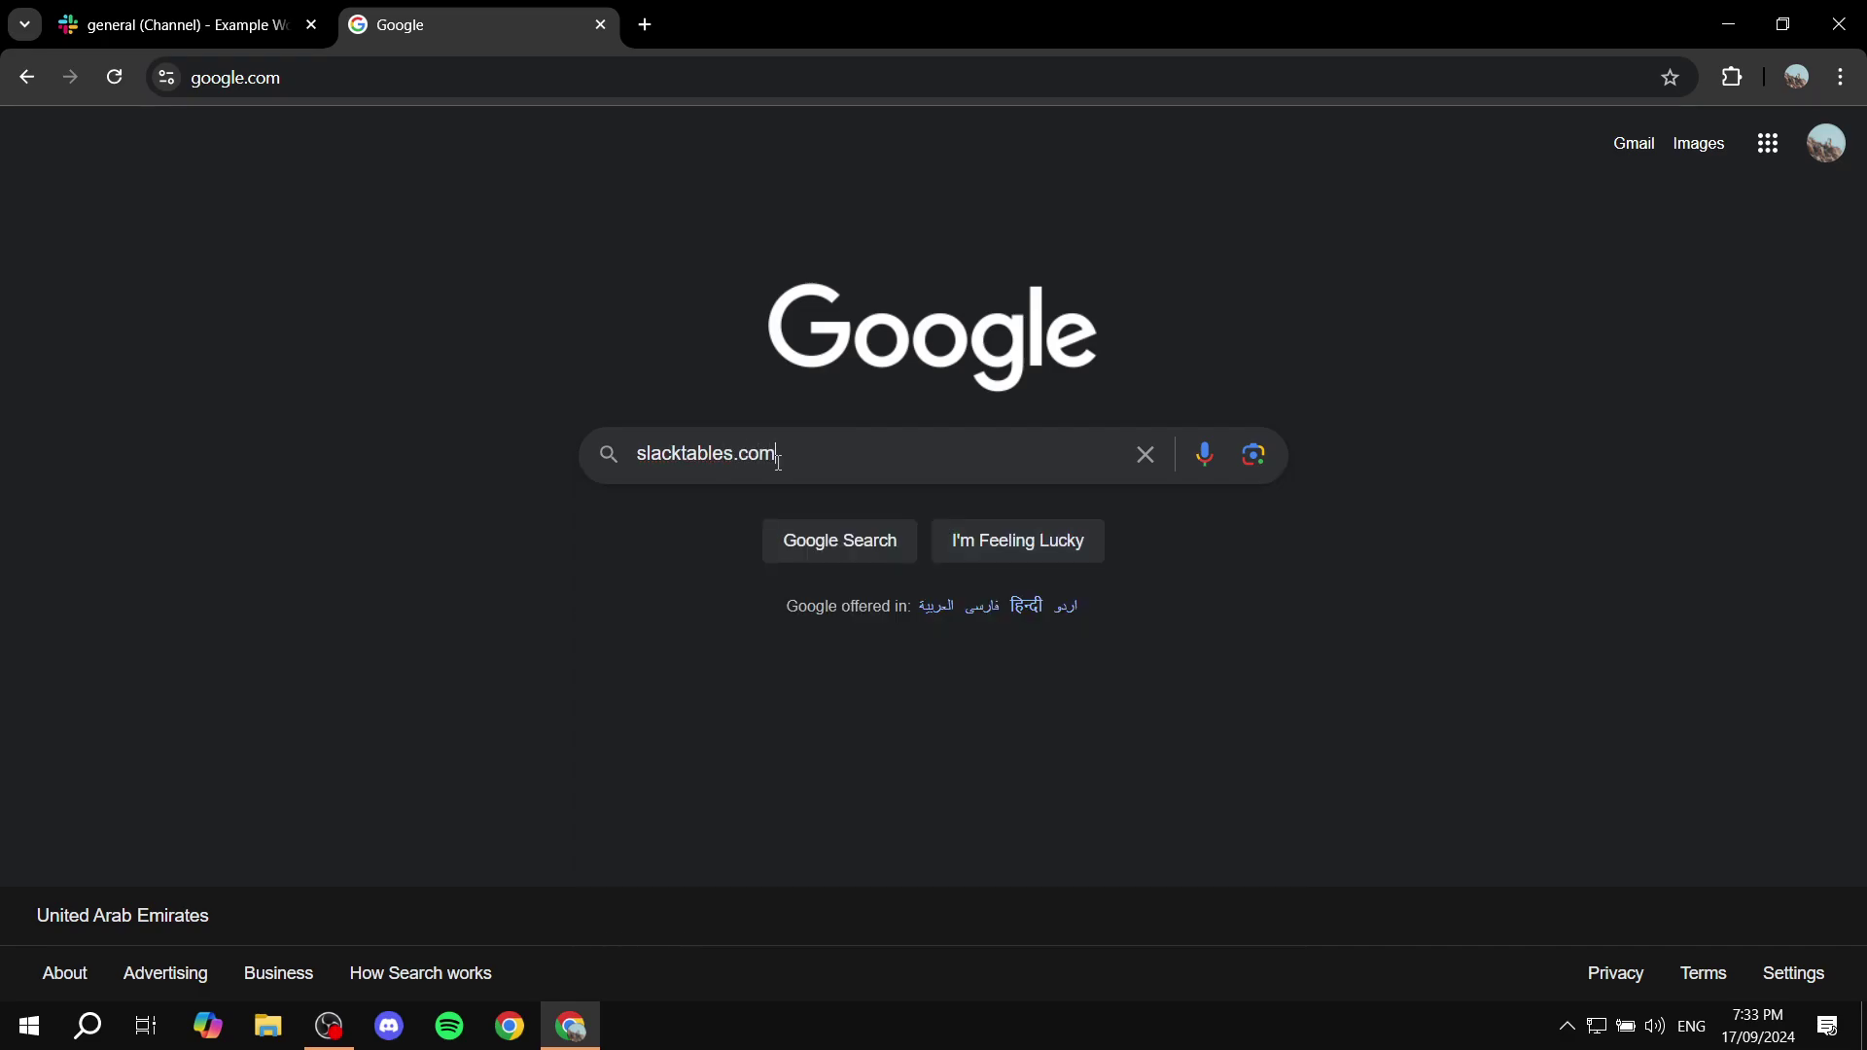
key(Return)
click(660, 374)
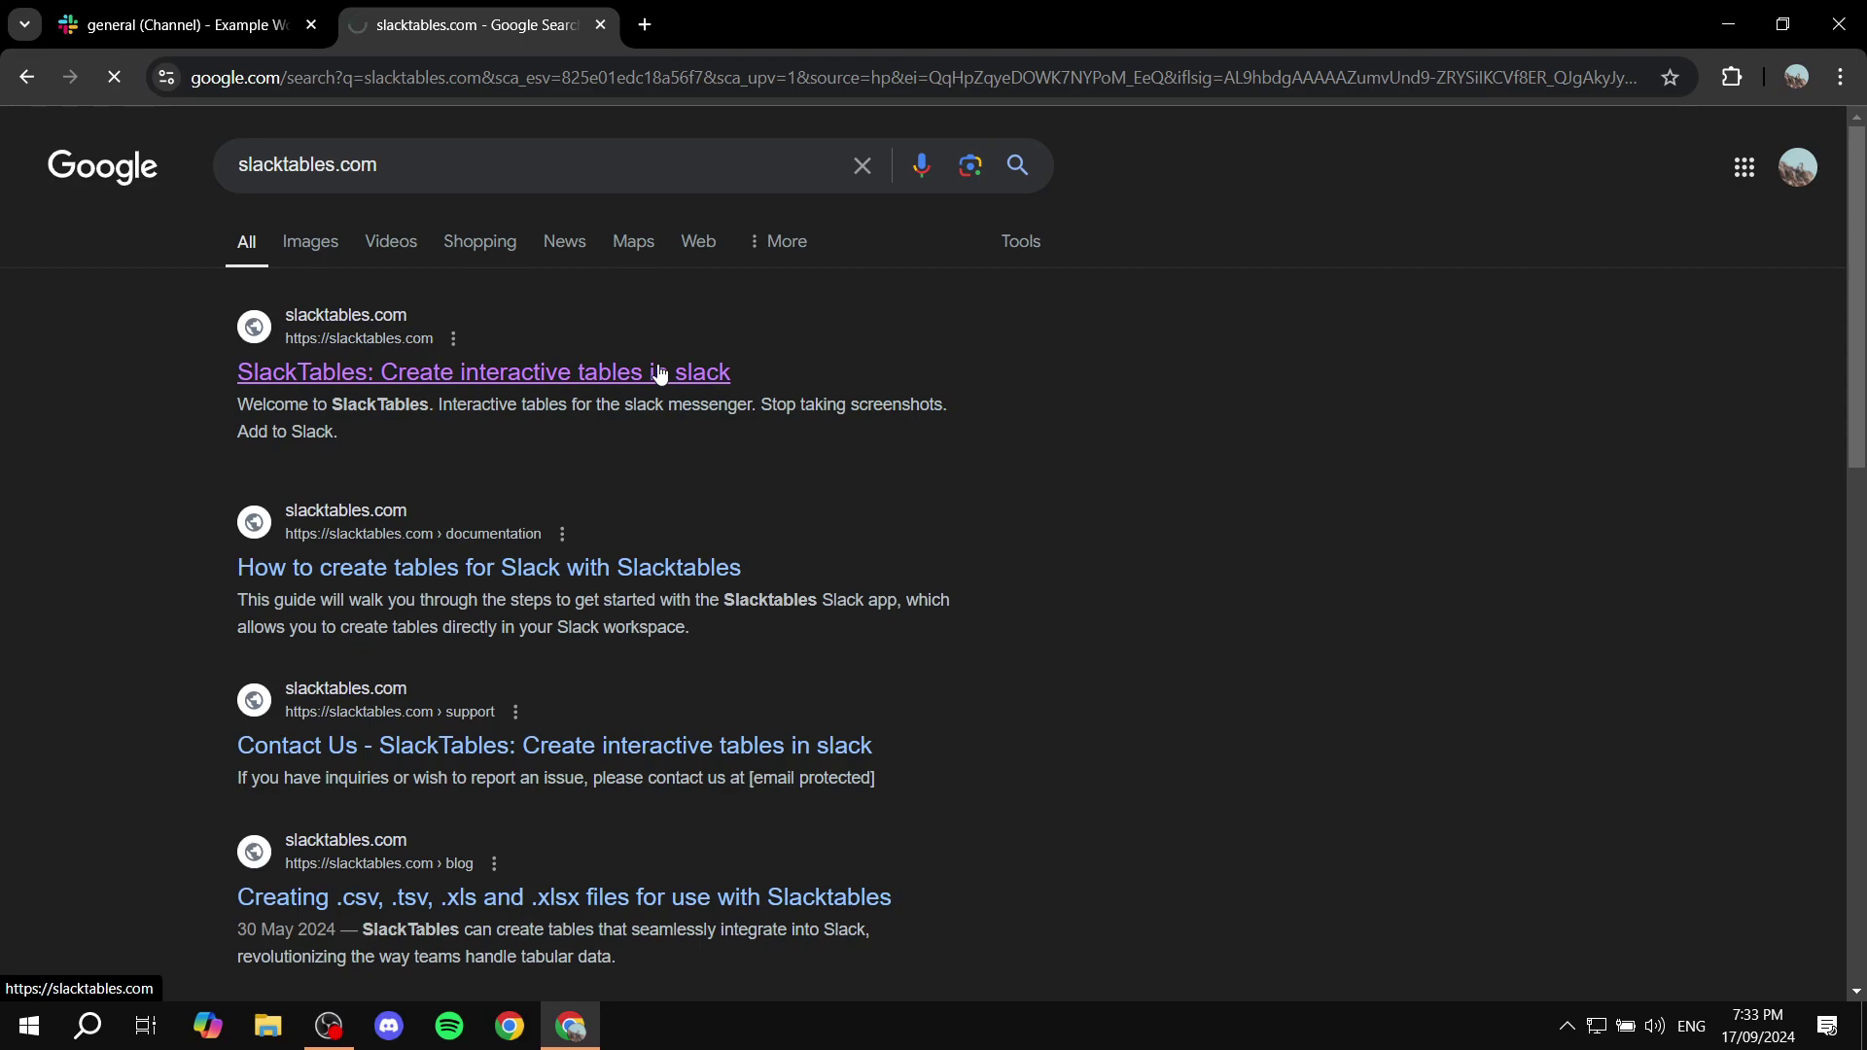
- Close the SlackTables browser tab and return to the Slack workspace
click(185, 24)
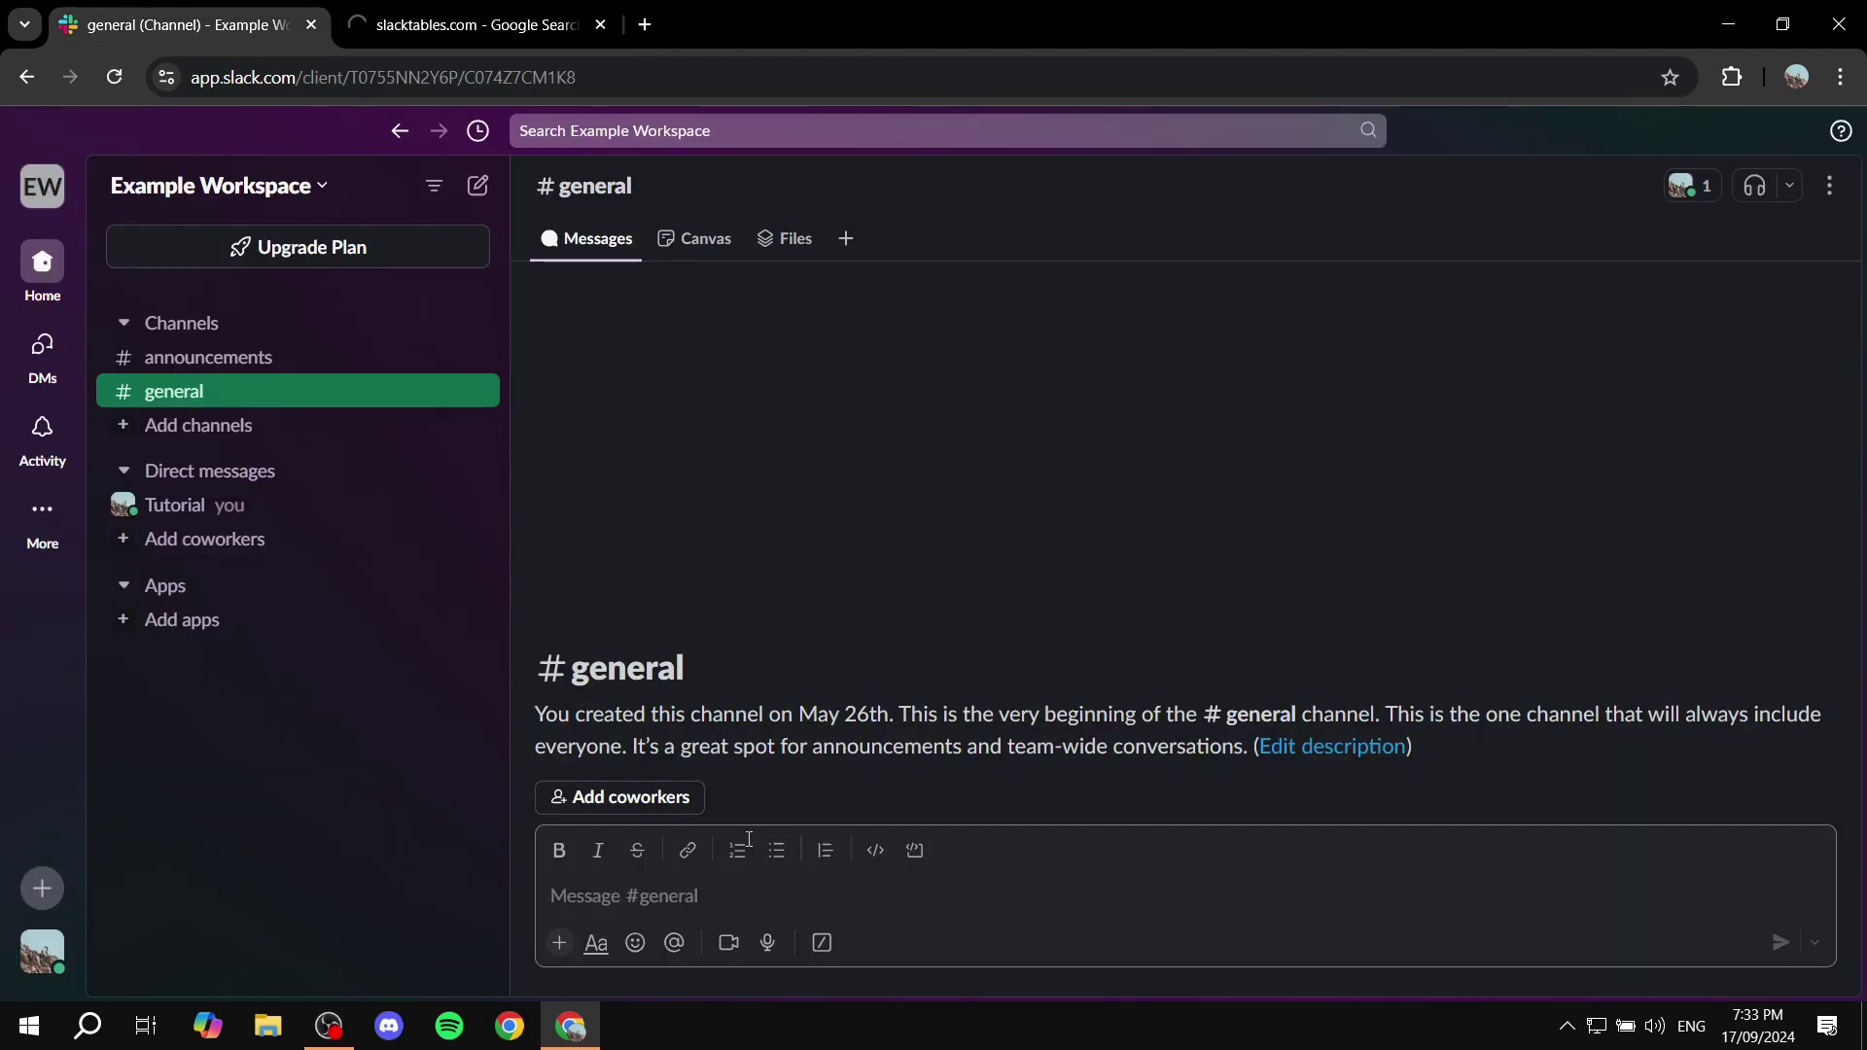
click(540, 22)
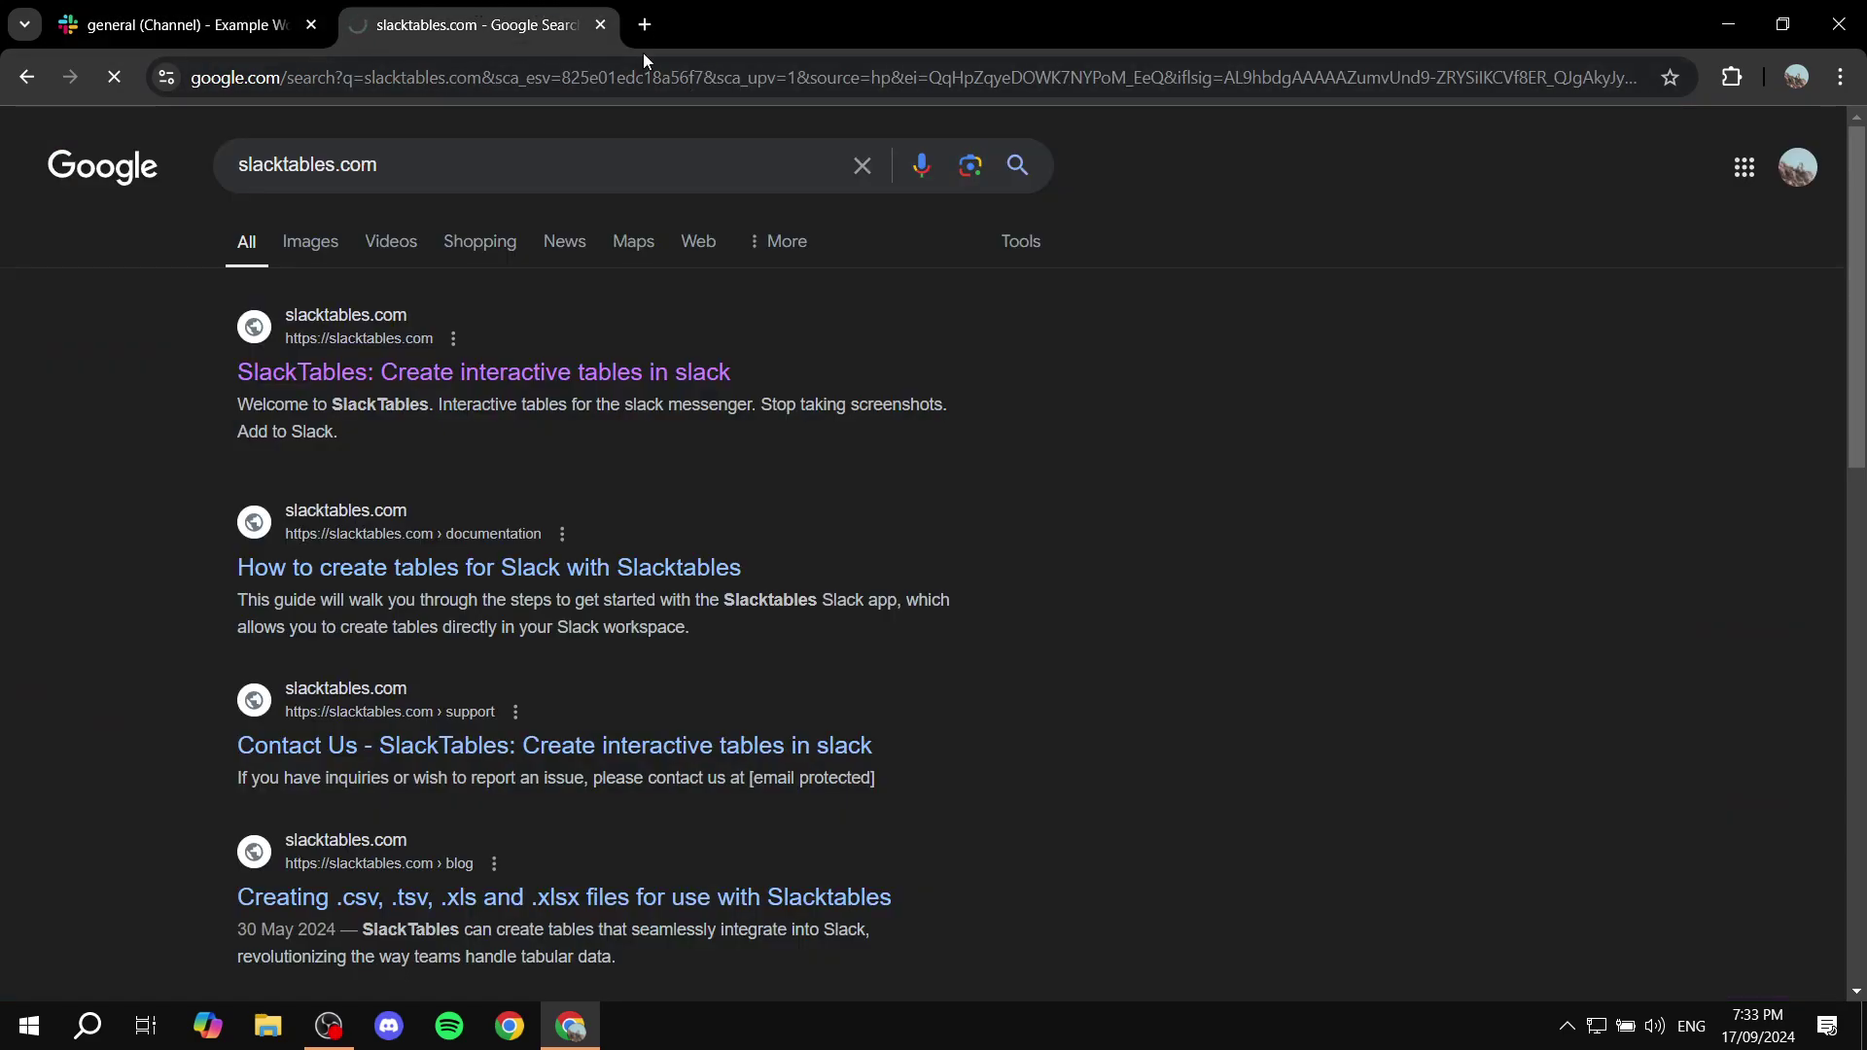
click(600, 24)
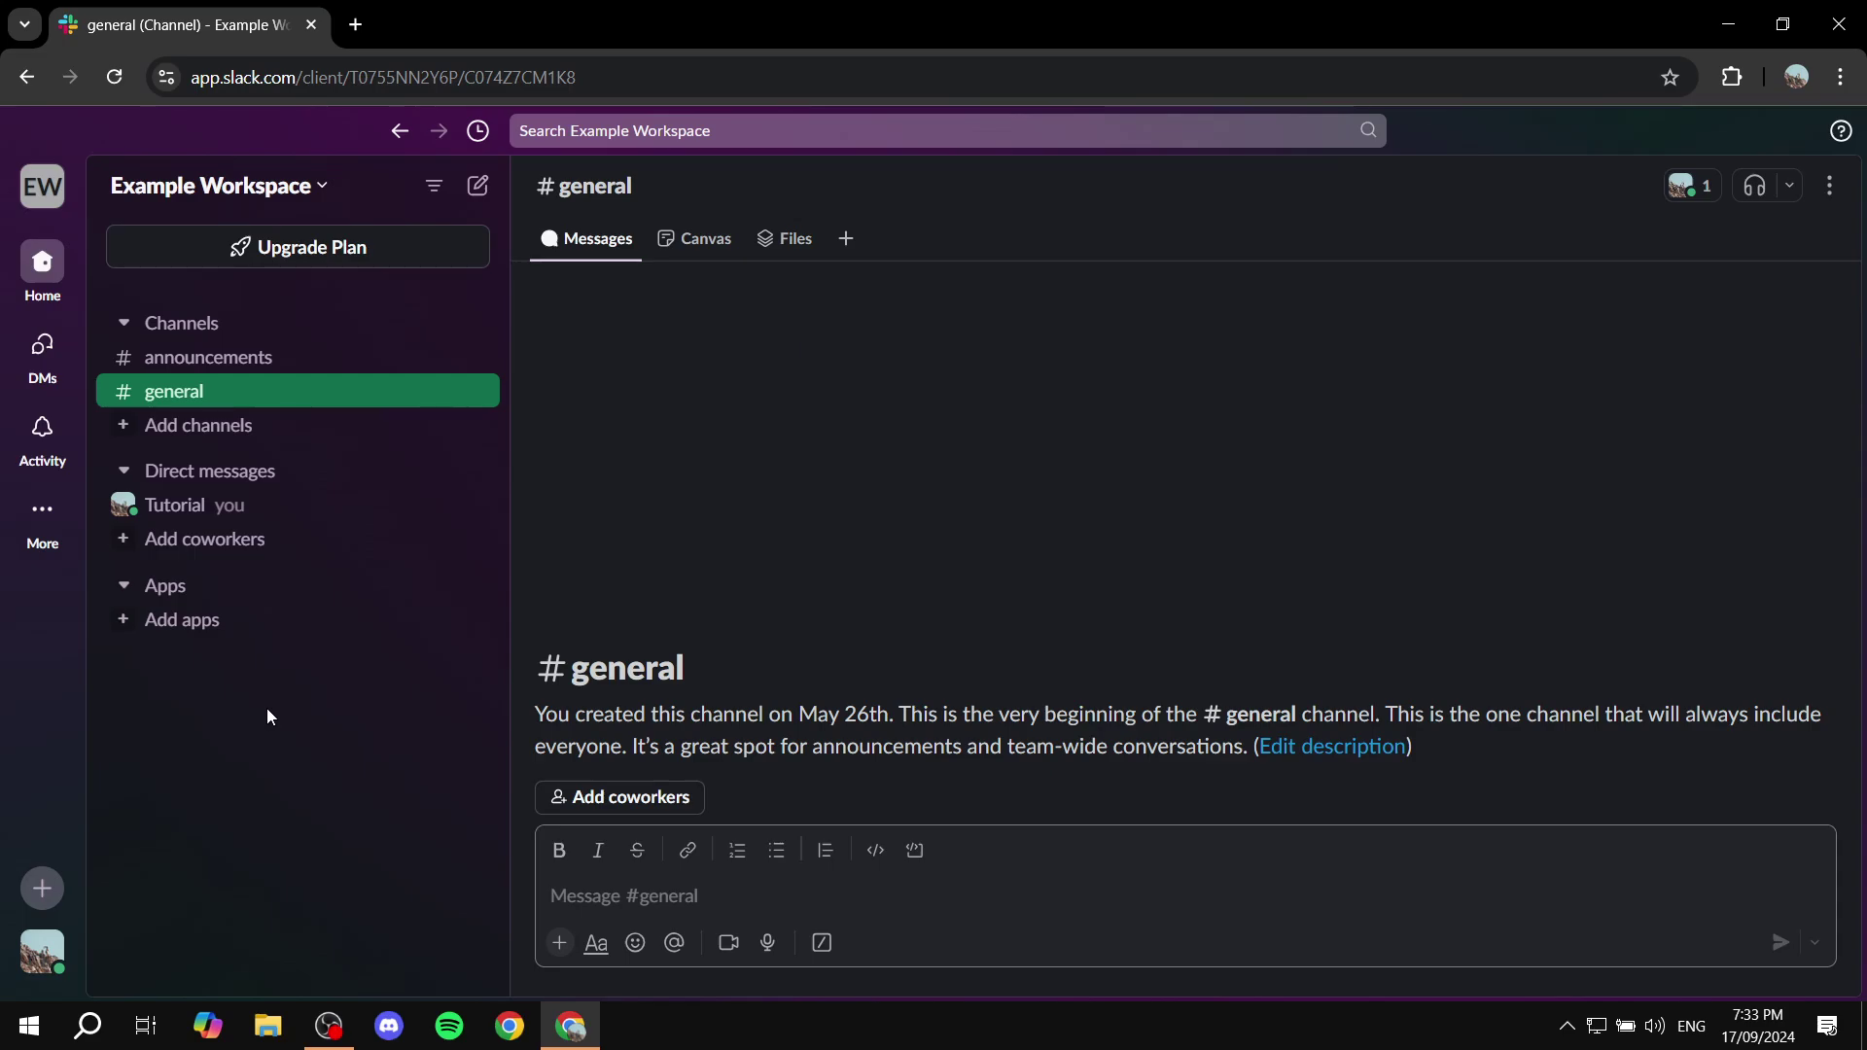
- Open the general channel's canvas and dismiss the Channel Overview template to get a blank canvas
click(268, 407)
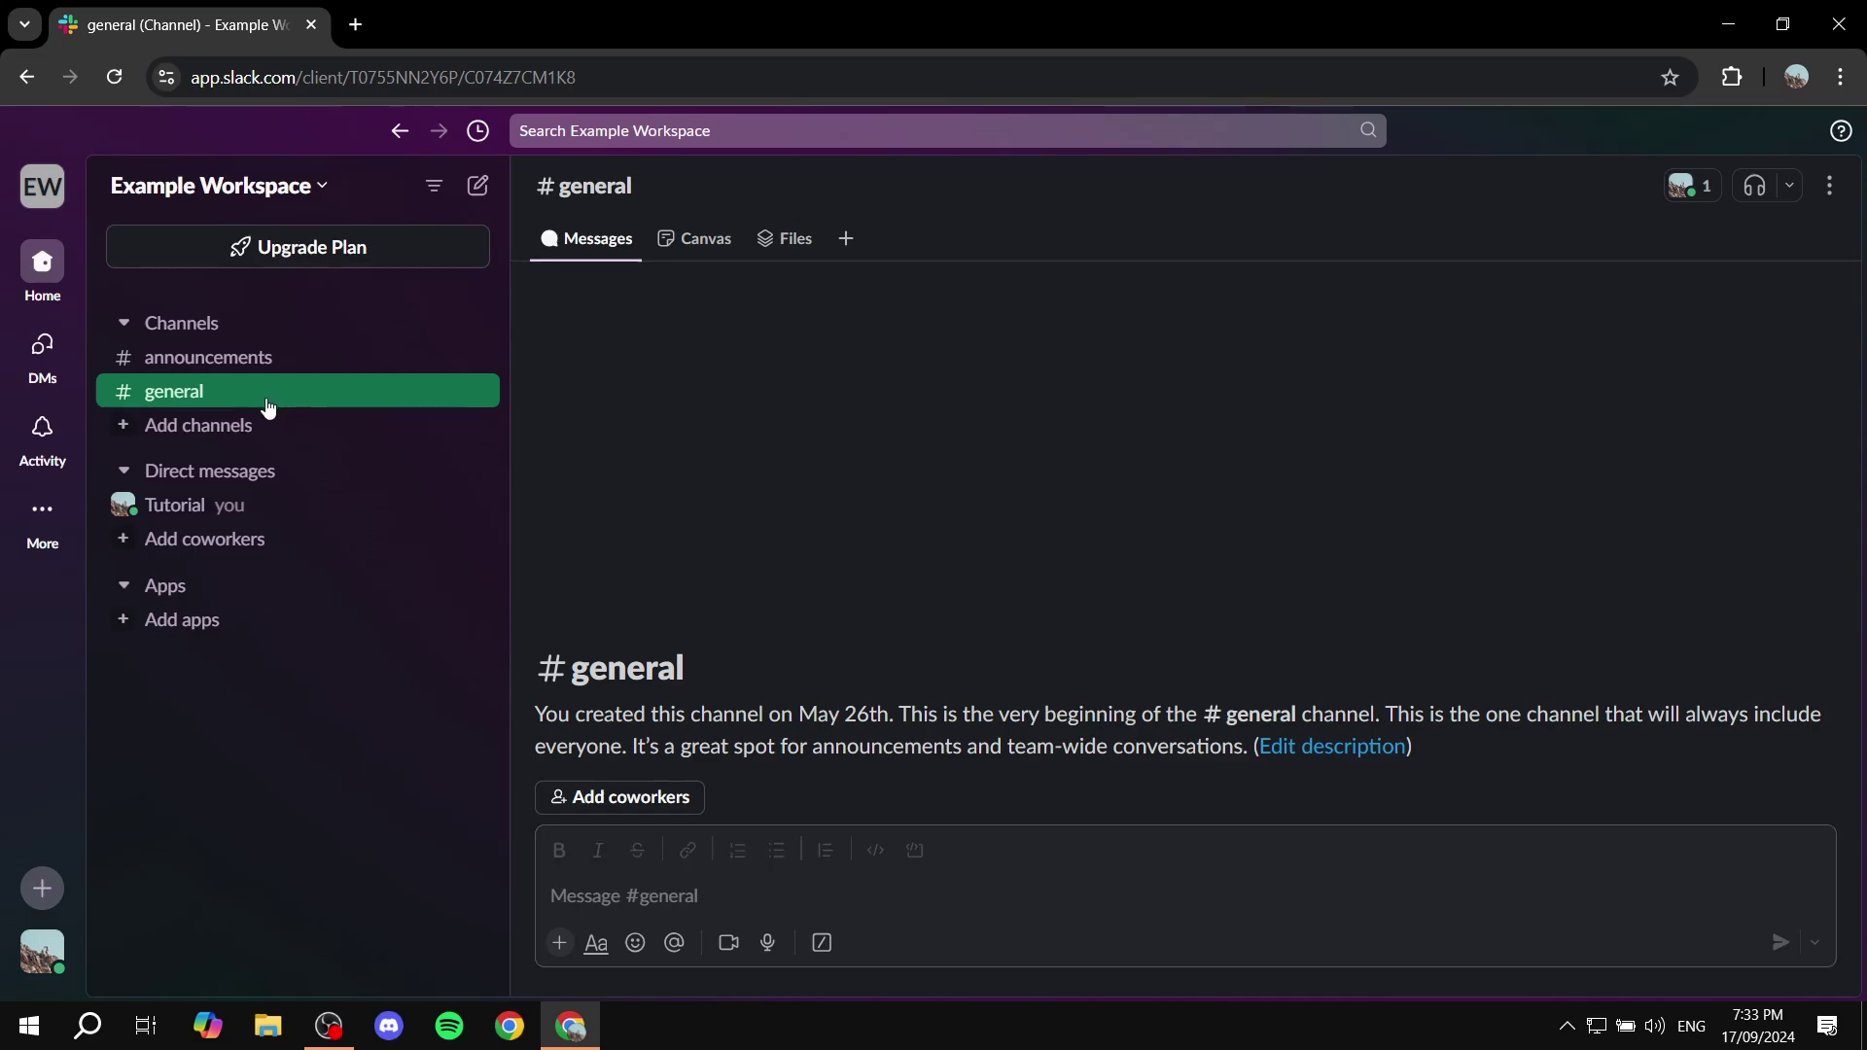
click(666, 243)
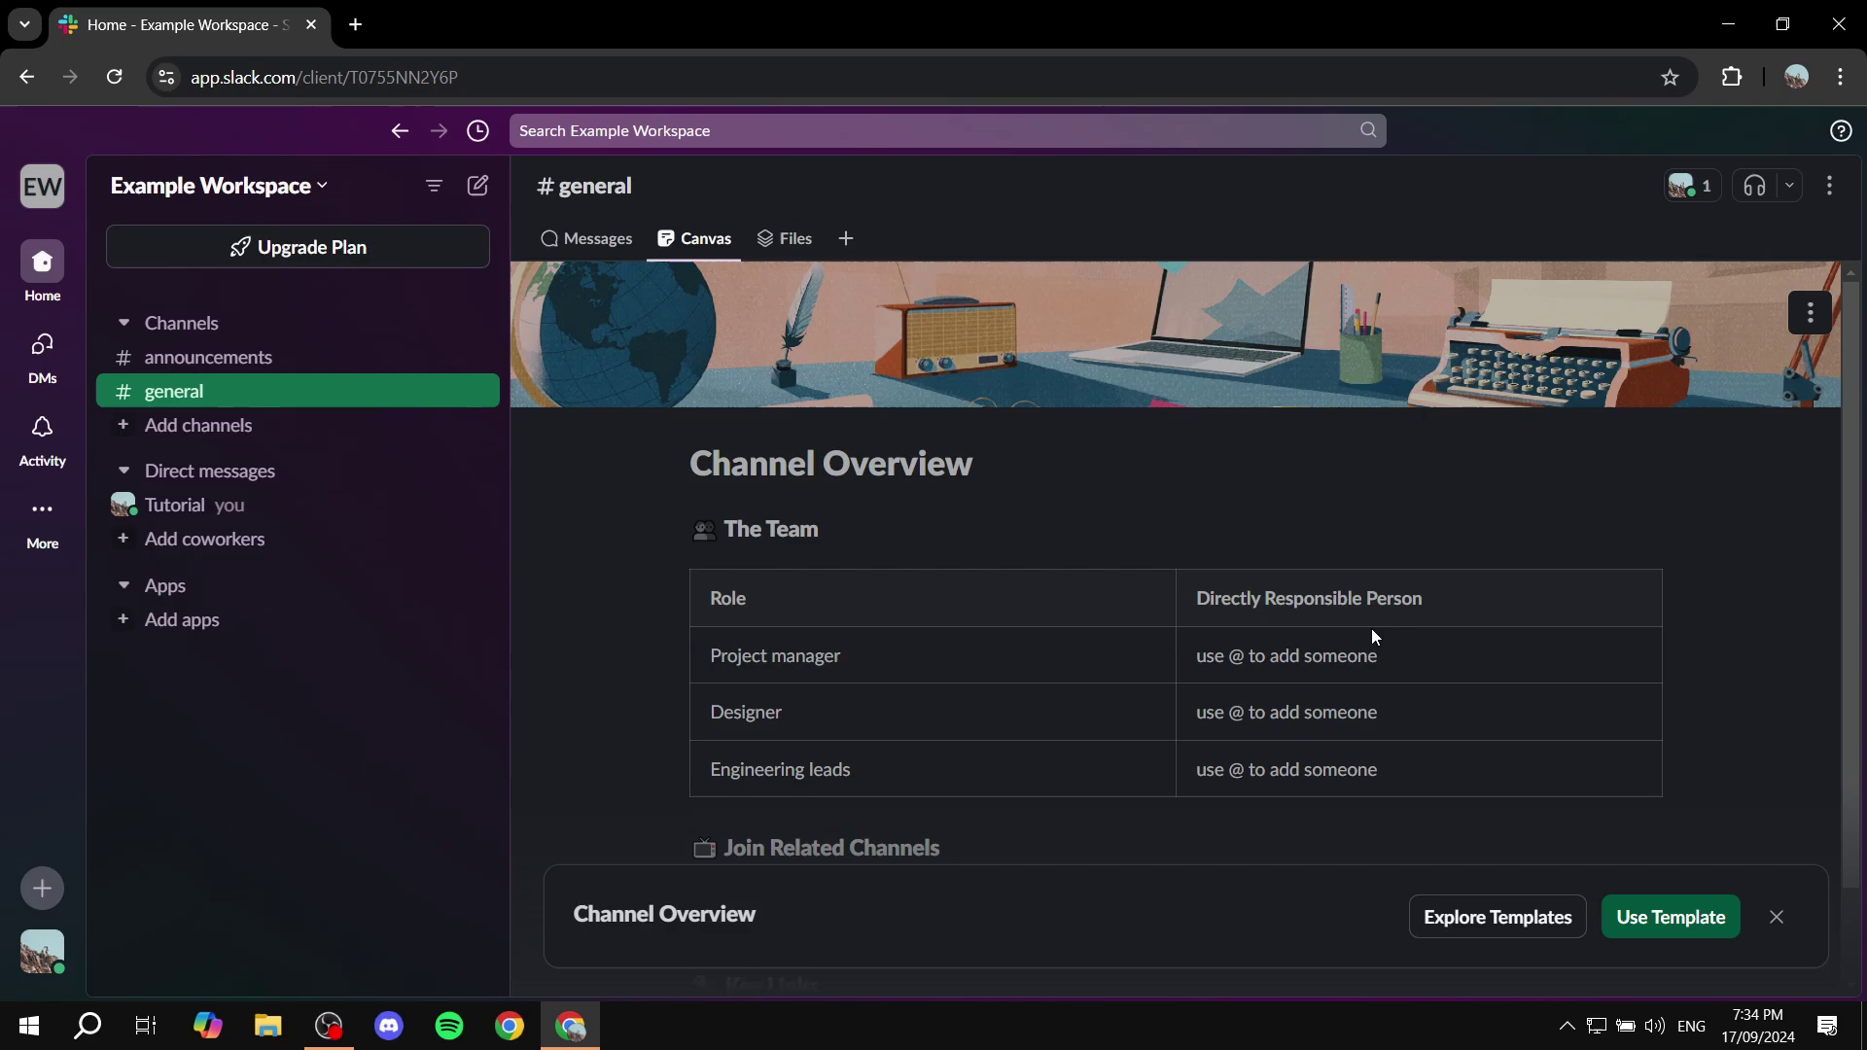
click(564, 241)
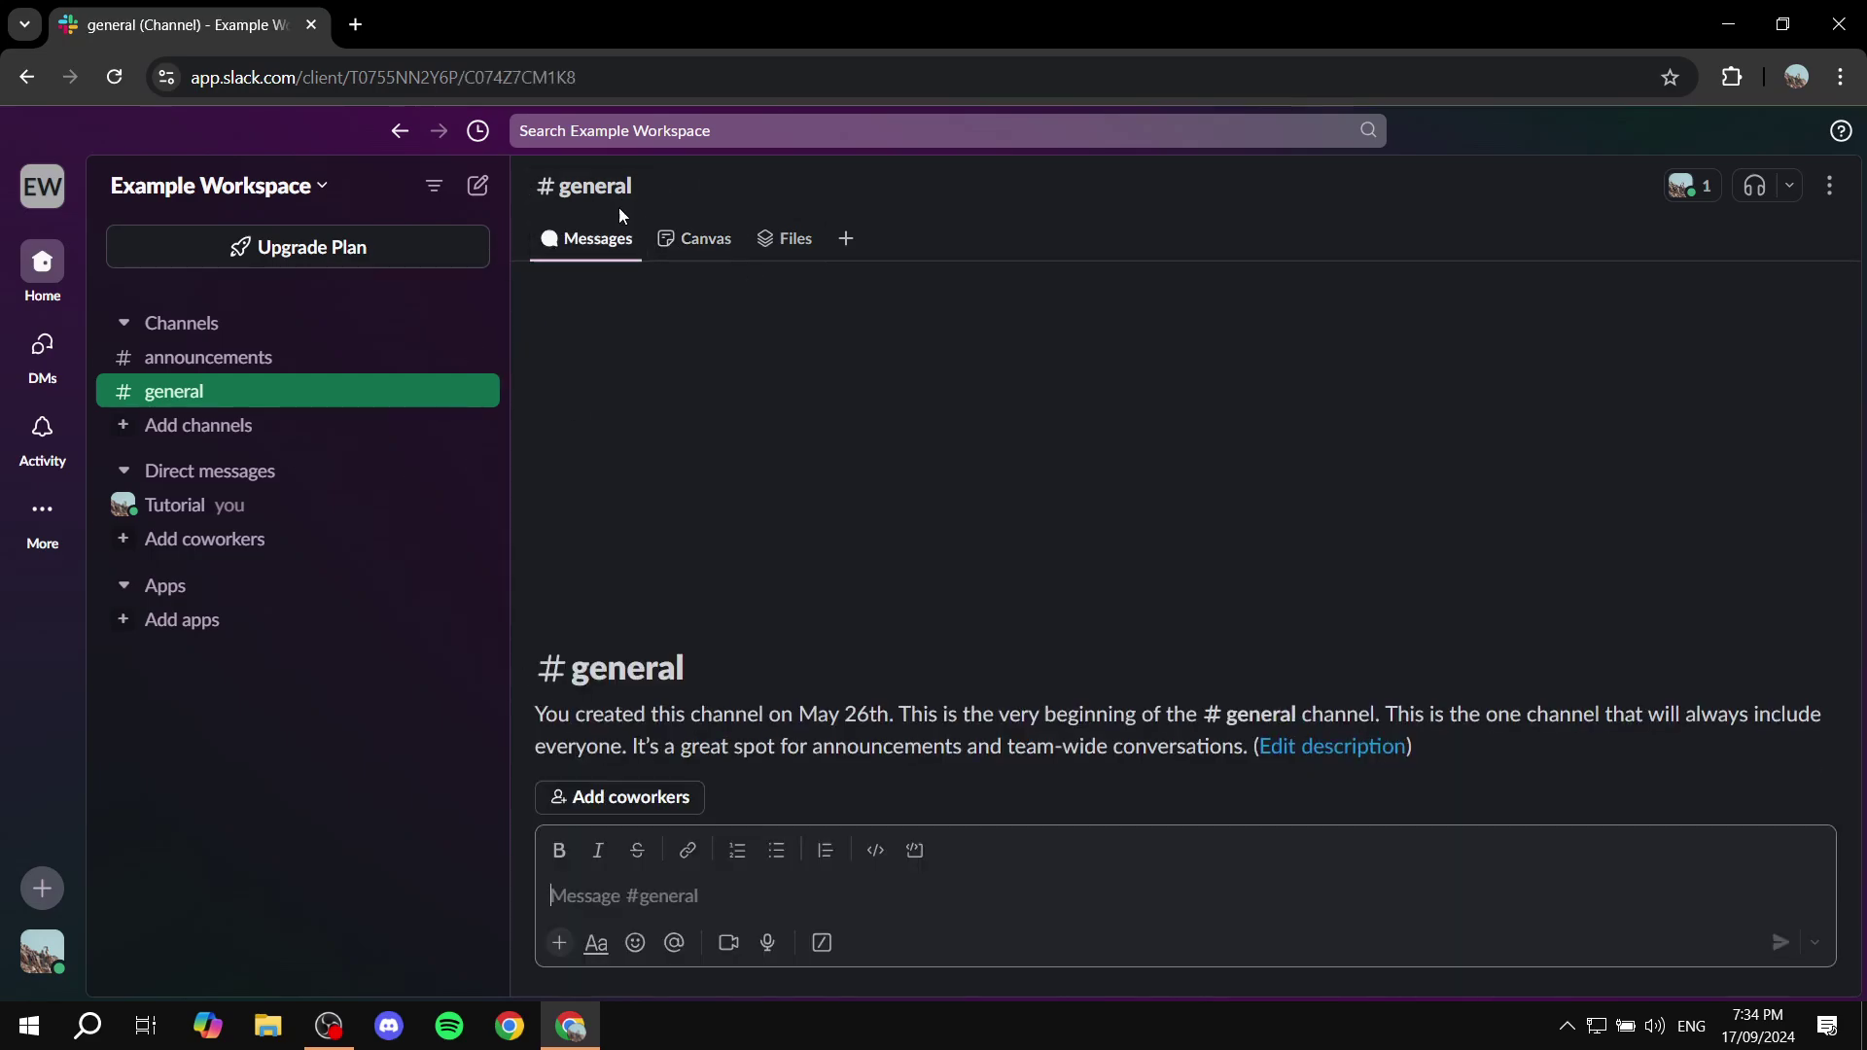
click(699, 243)
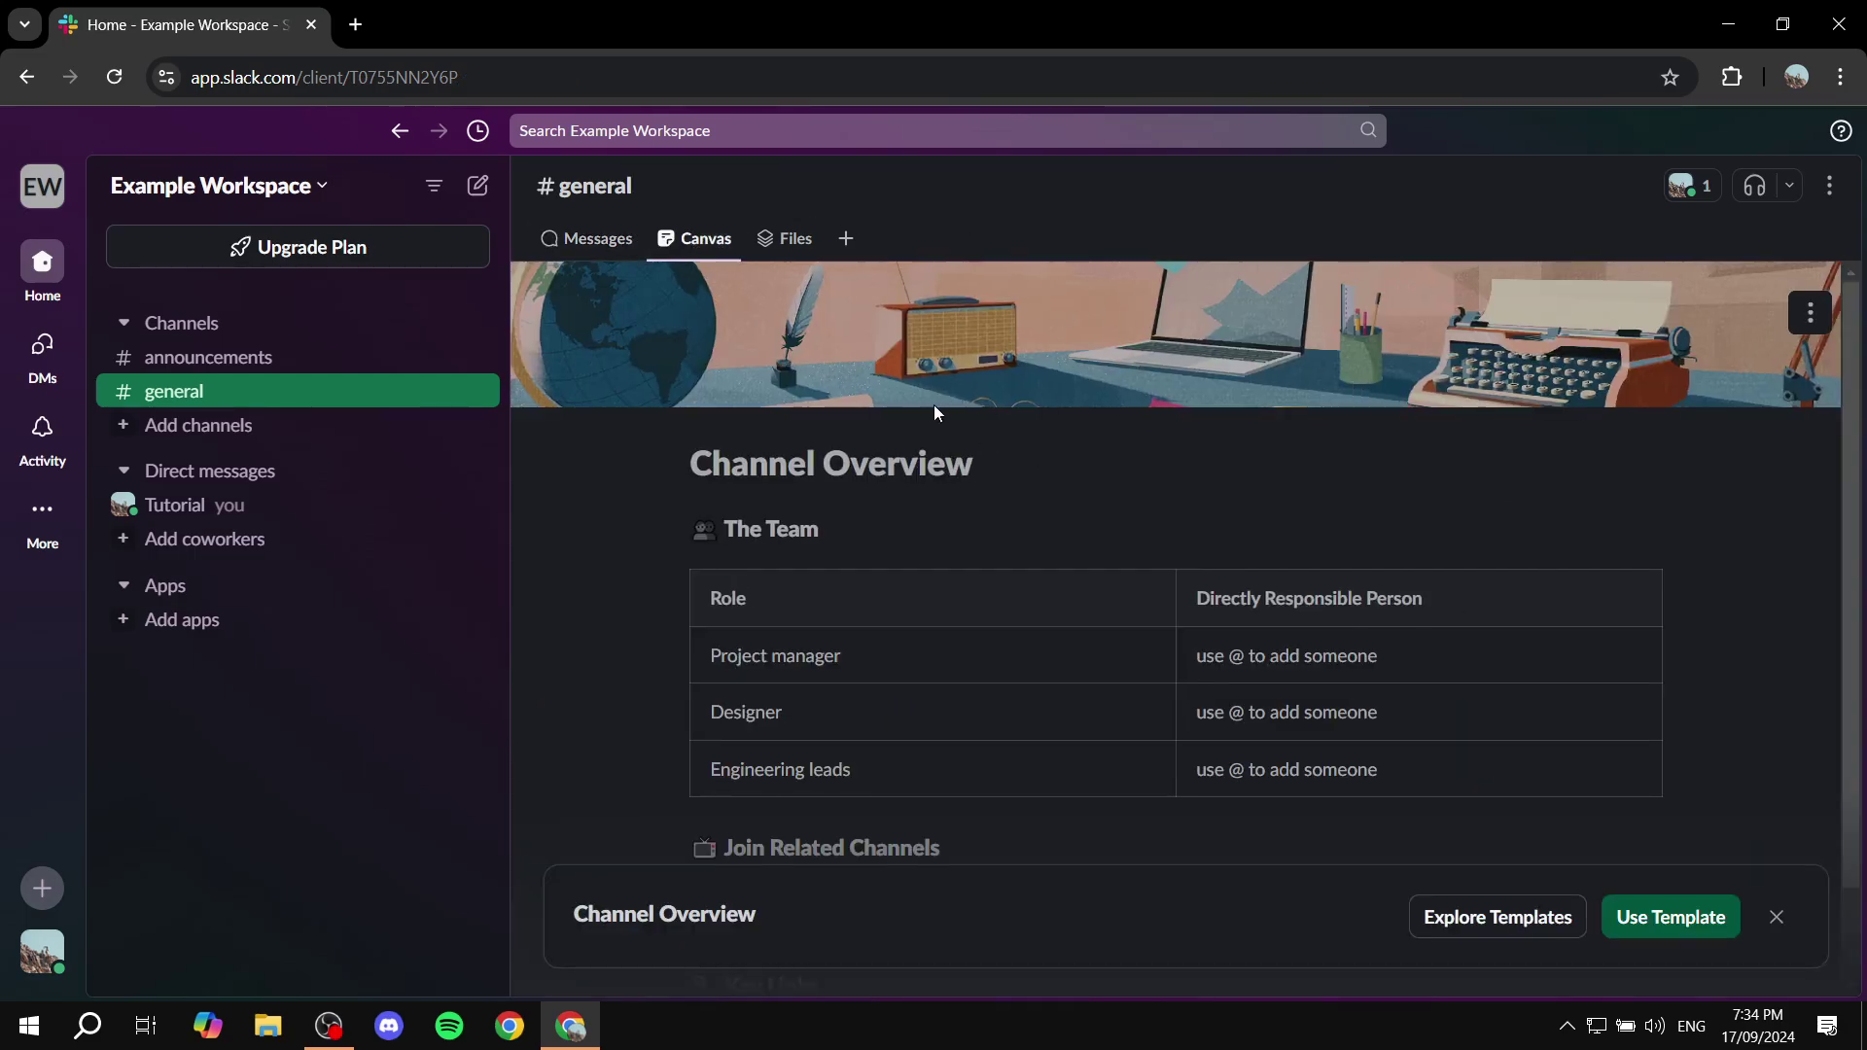
click(1778, 917)
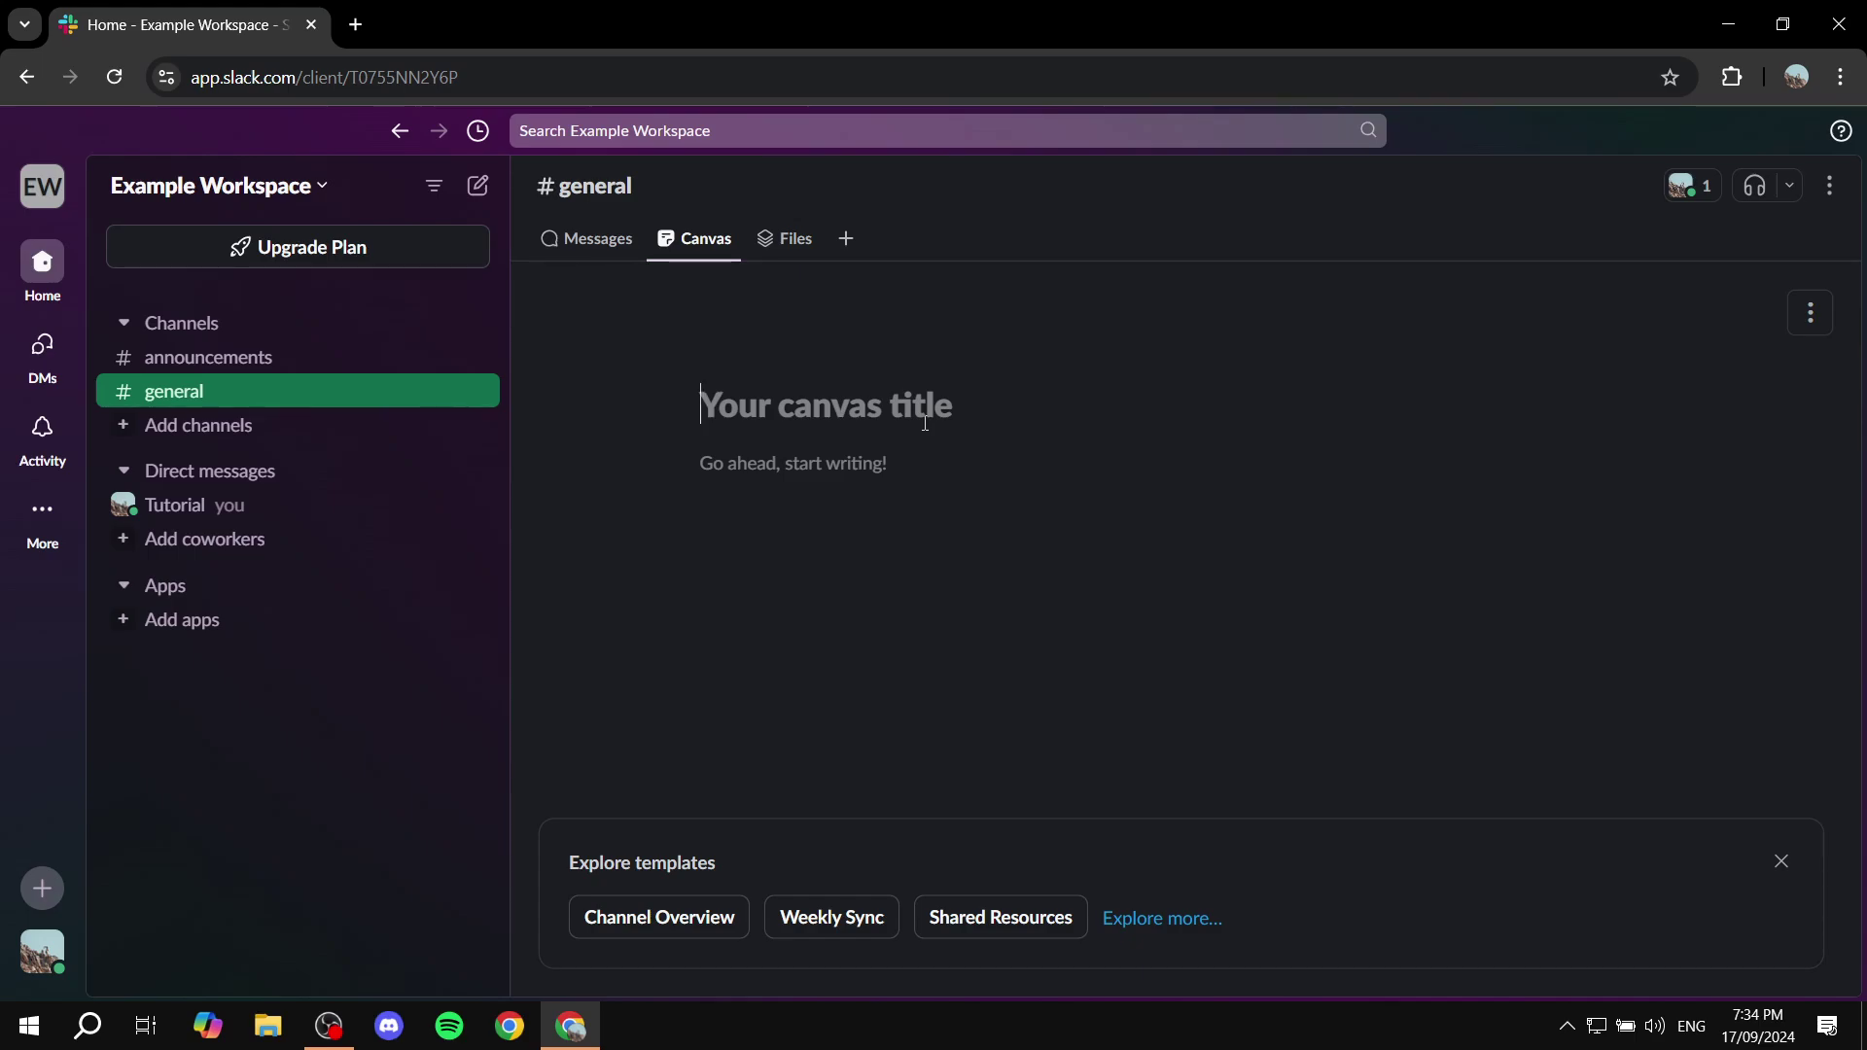
- Title the blank canvas "Table" and insert a table below the title
text(Tables)
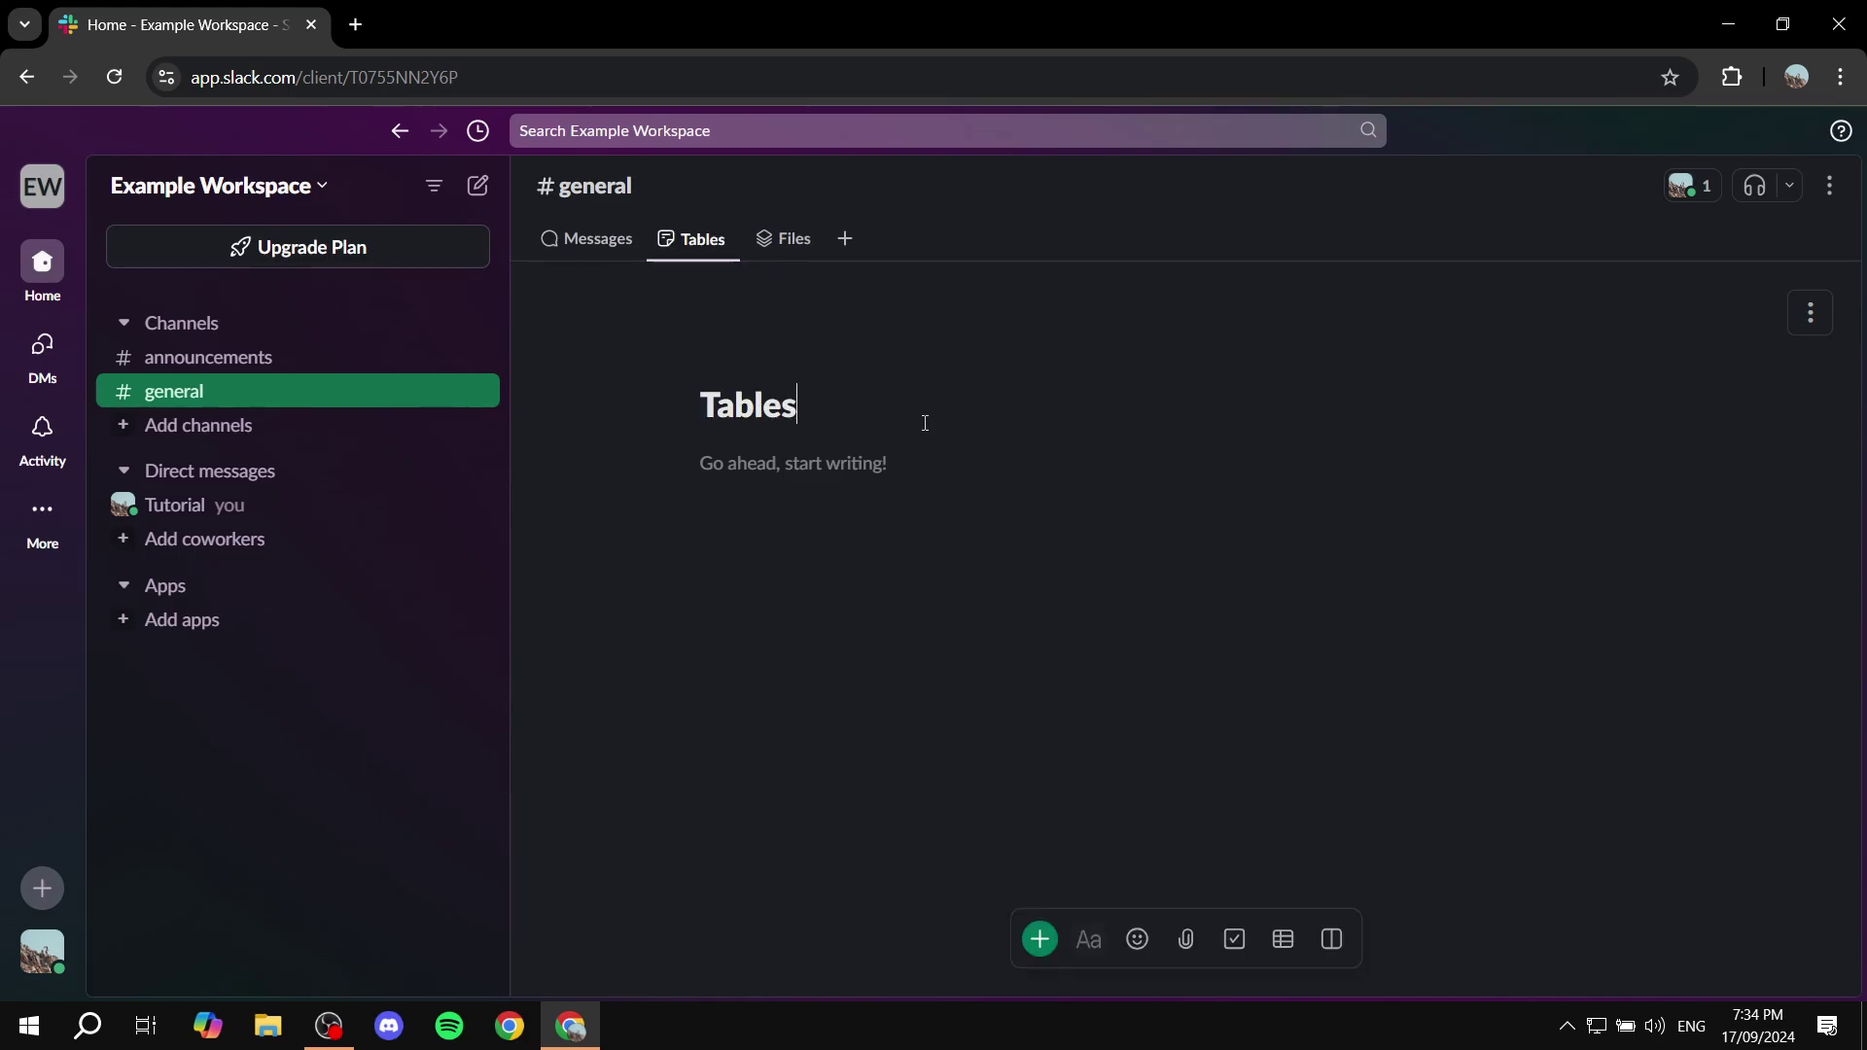
key(BackSpace)
click(897, 472)
click(1283, 939)
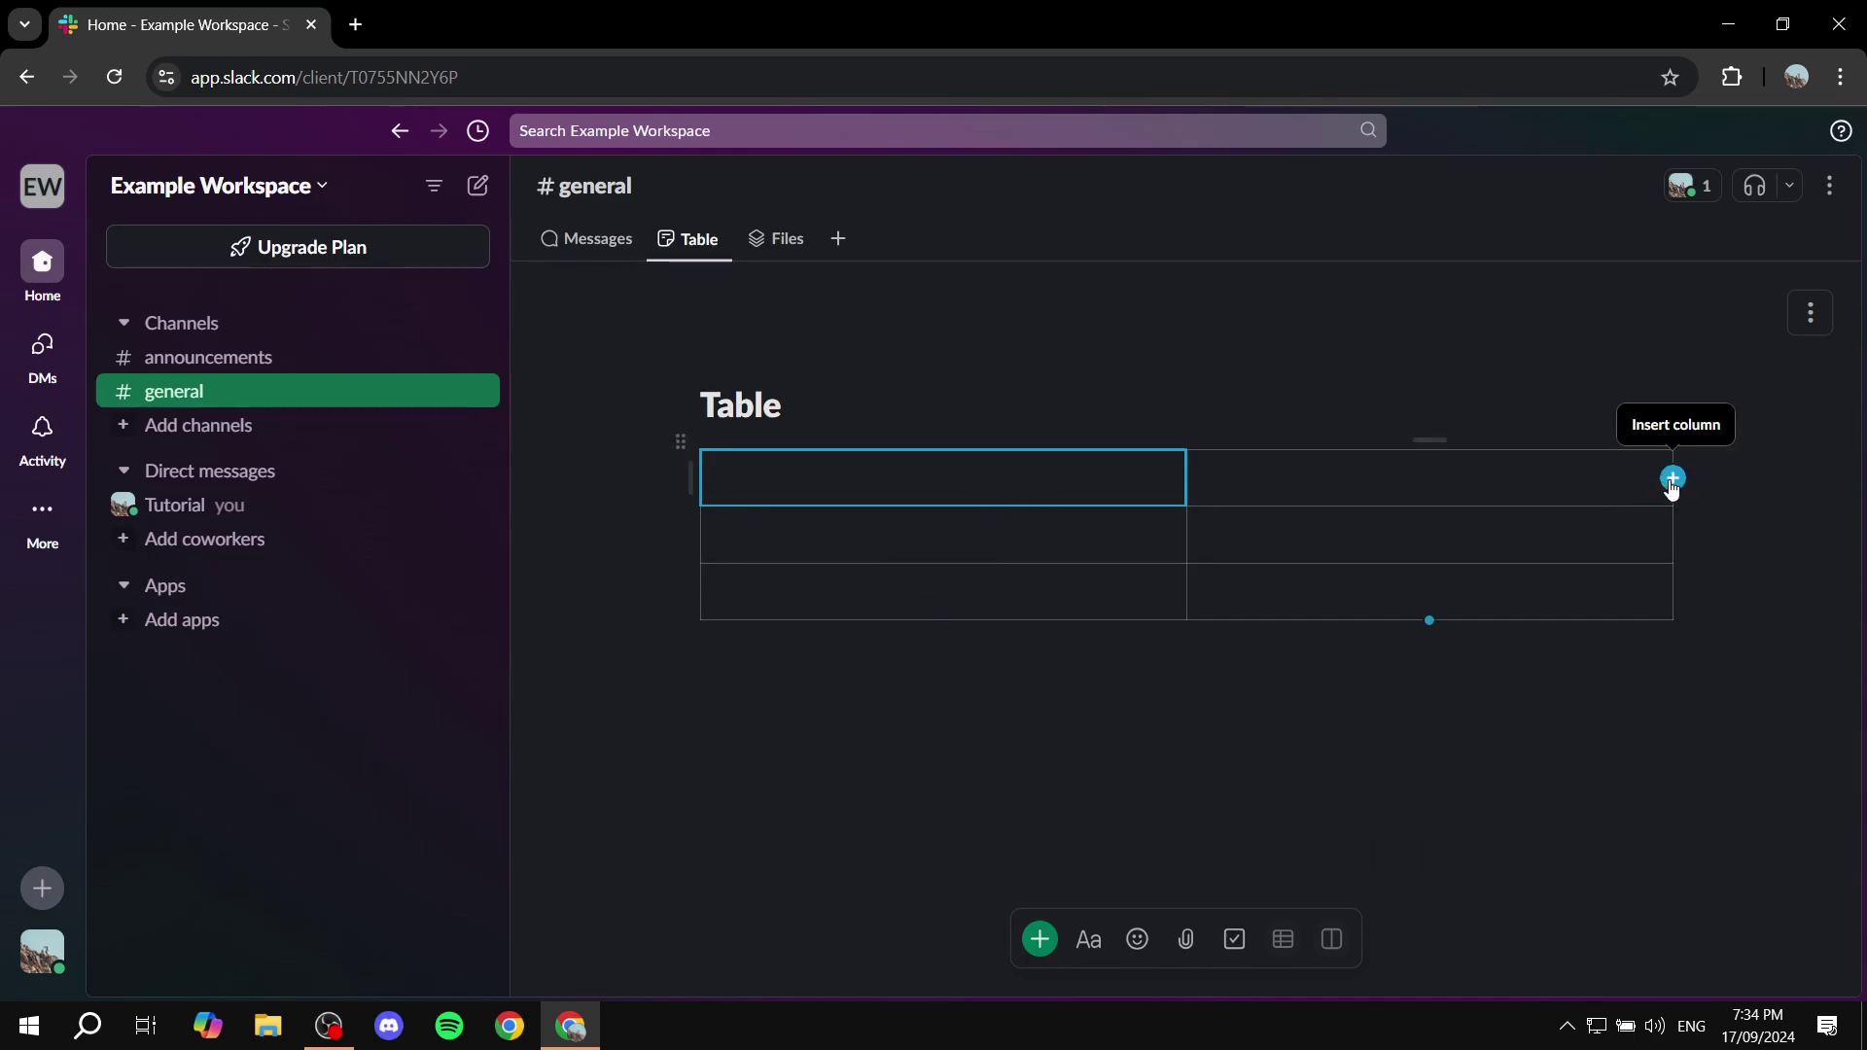
- Add three columns and three rows to the table, making it five columns by six rows
click(1673, 478)
click(1673, 479)
click(1672, 478)
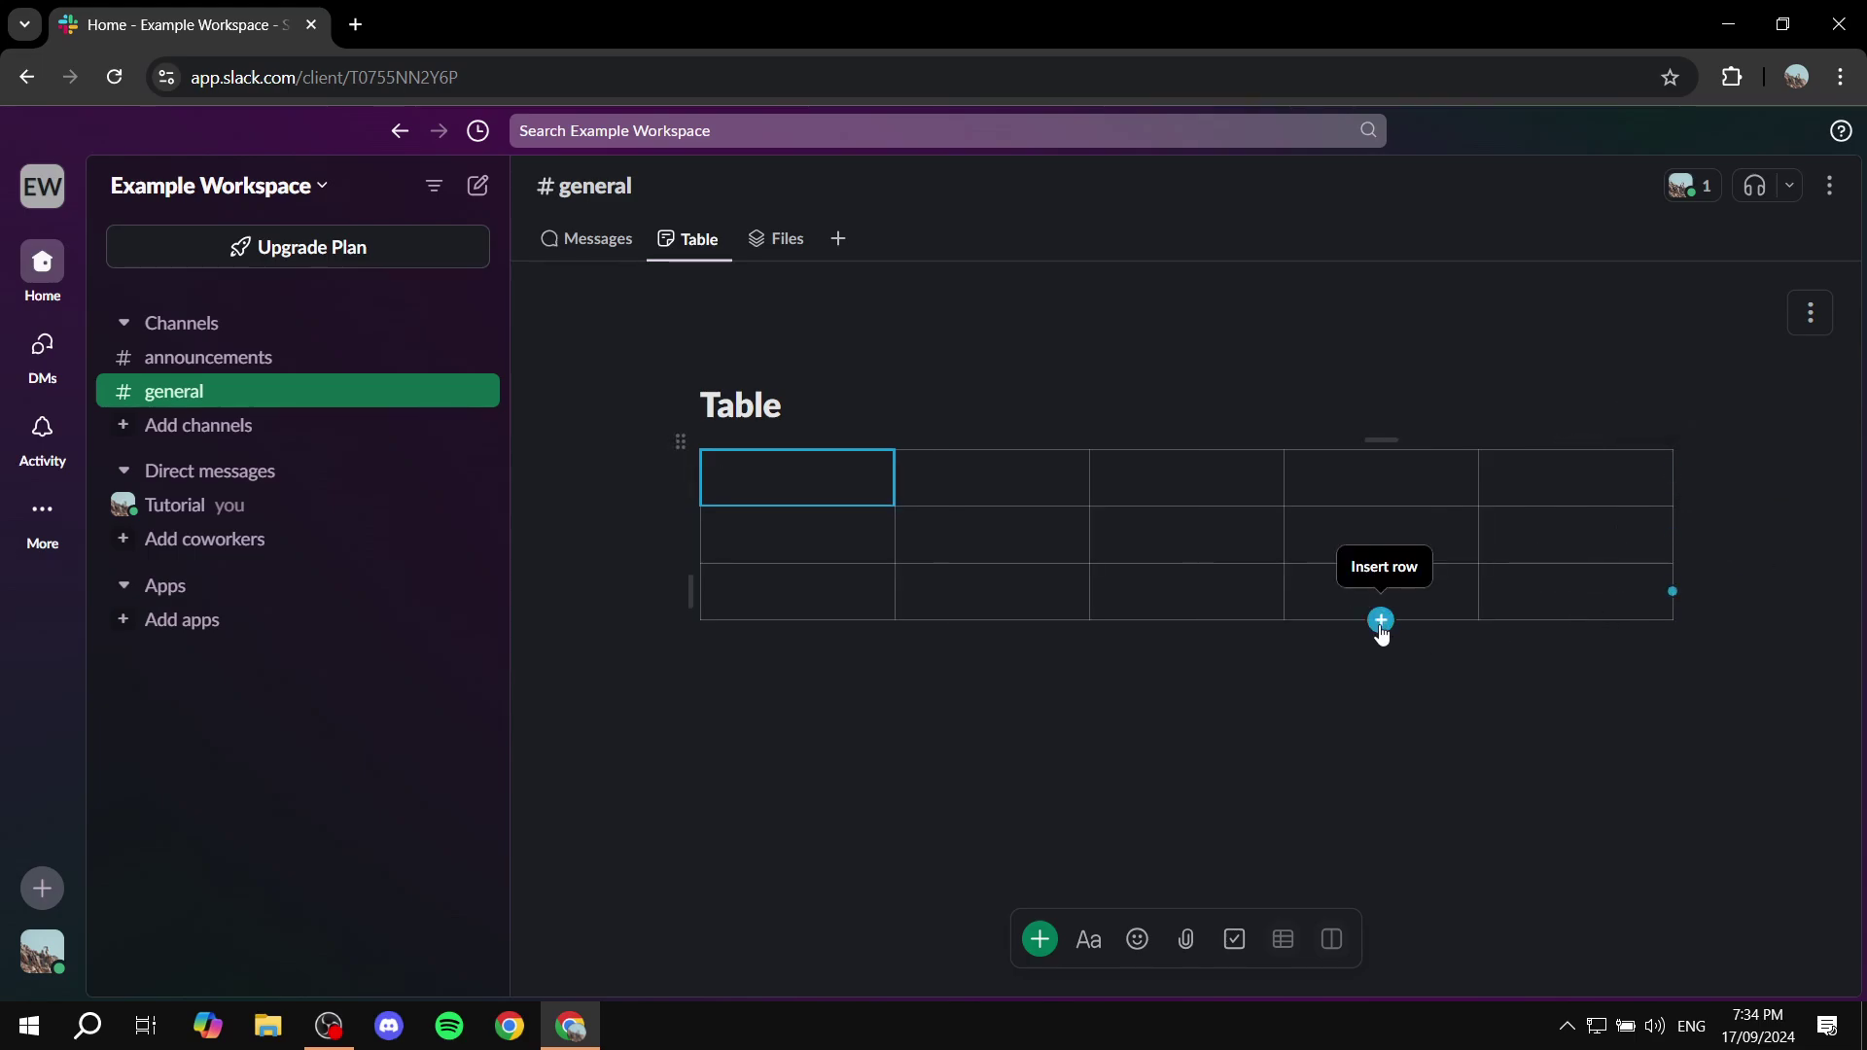
click(1381, 622)
click(1380, 679)
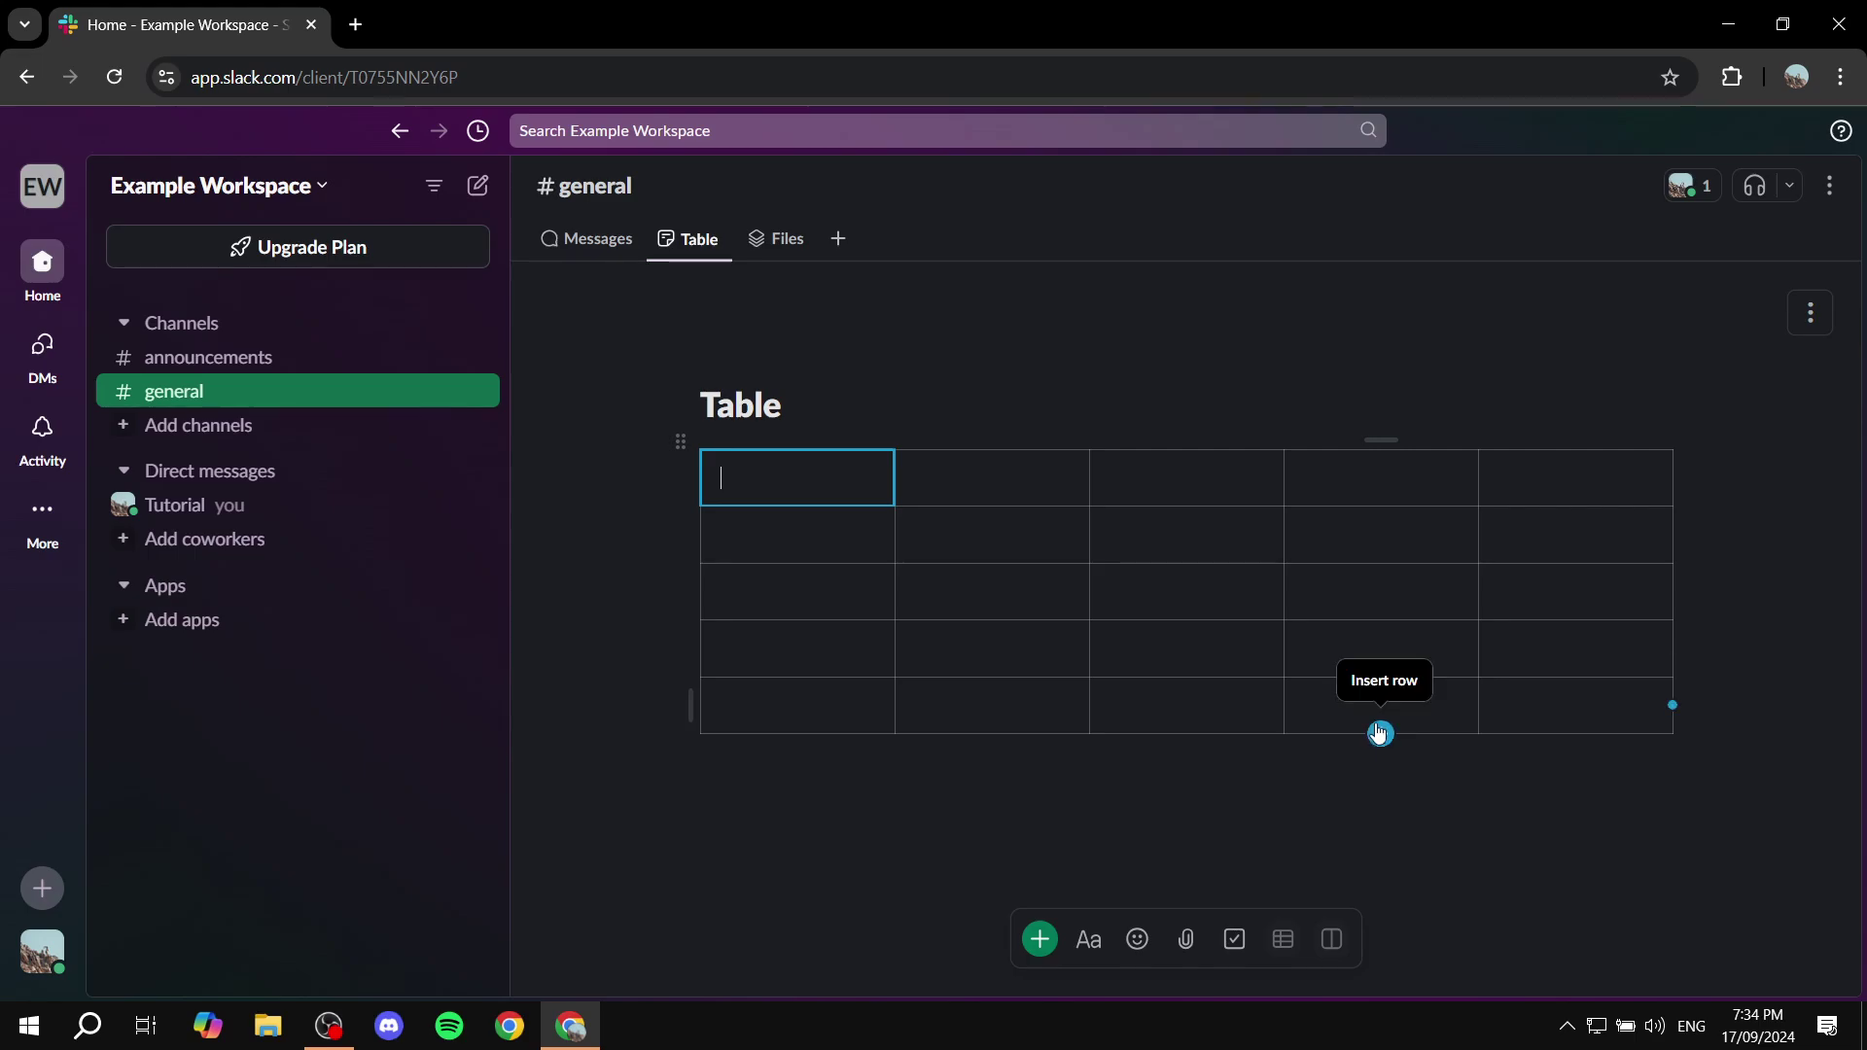
click(1381, 735)
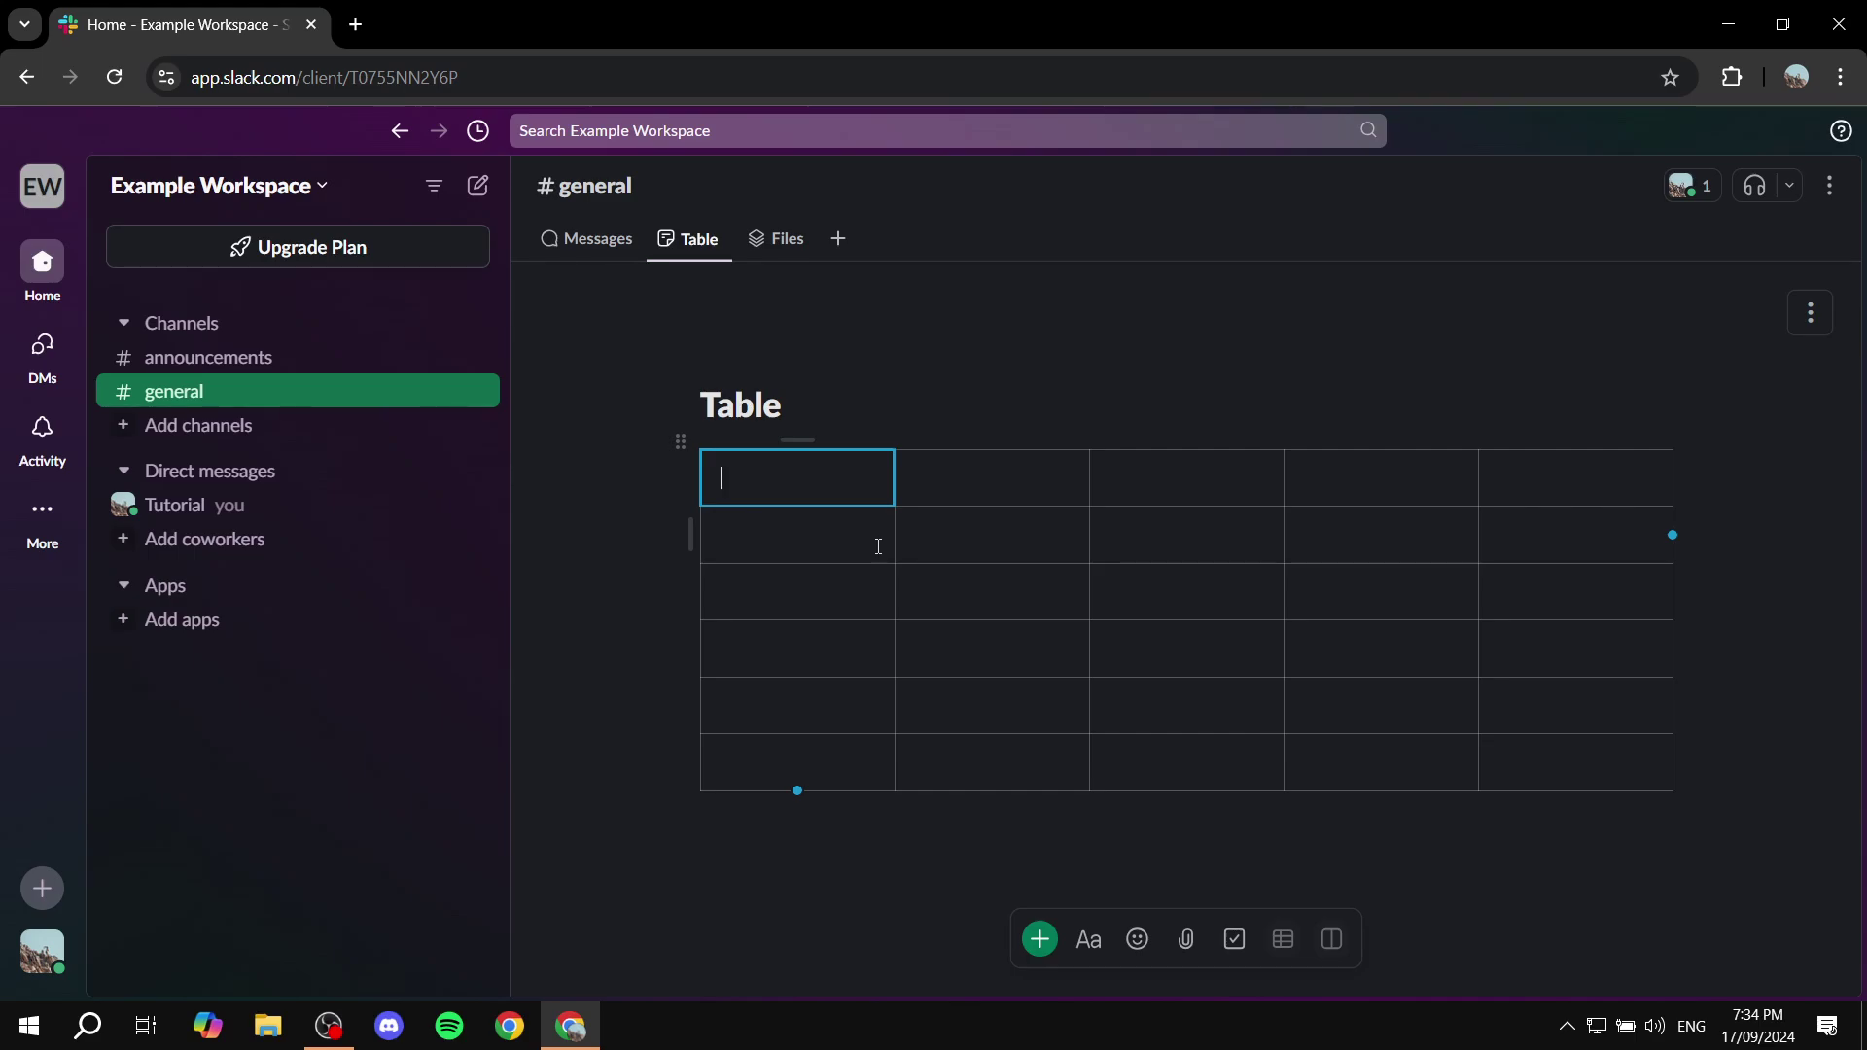
- Fill the table's first row with Text, 1, 2, 3 and 4
text(Text)
key(Tab)
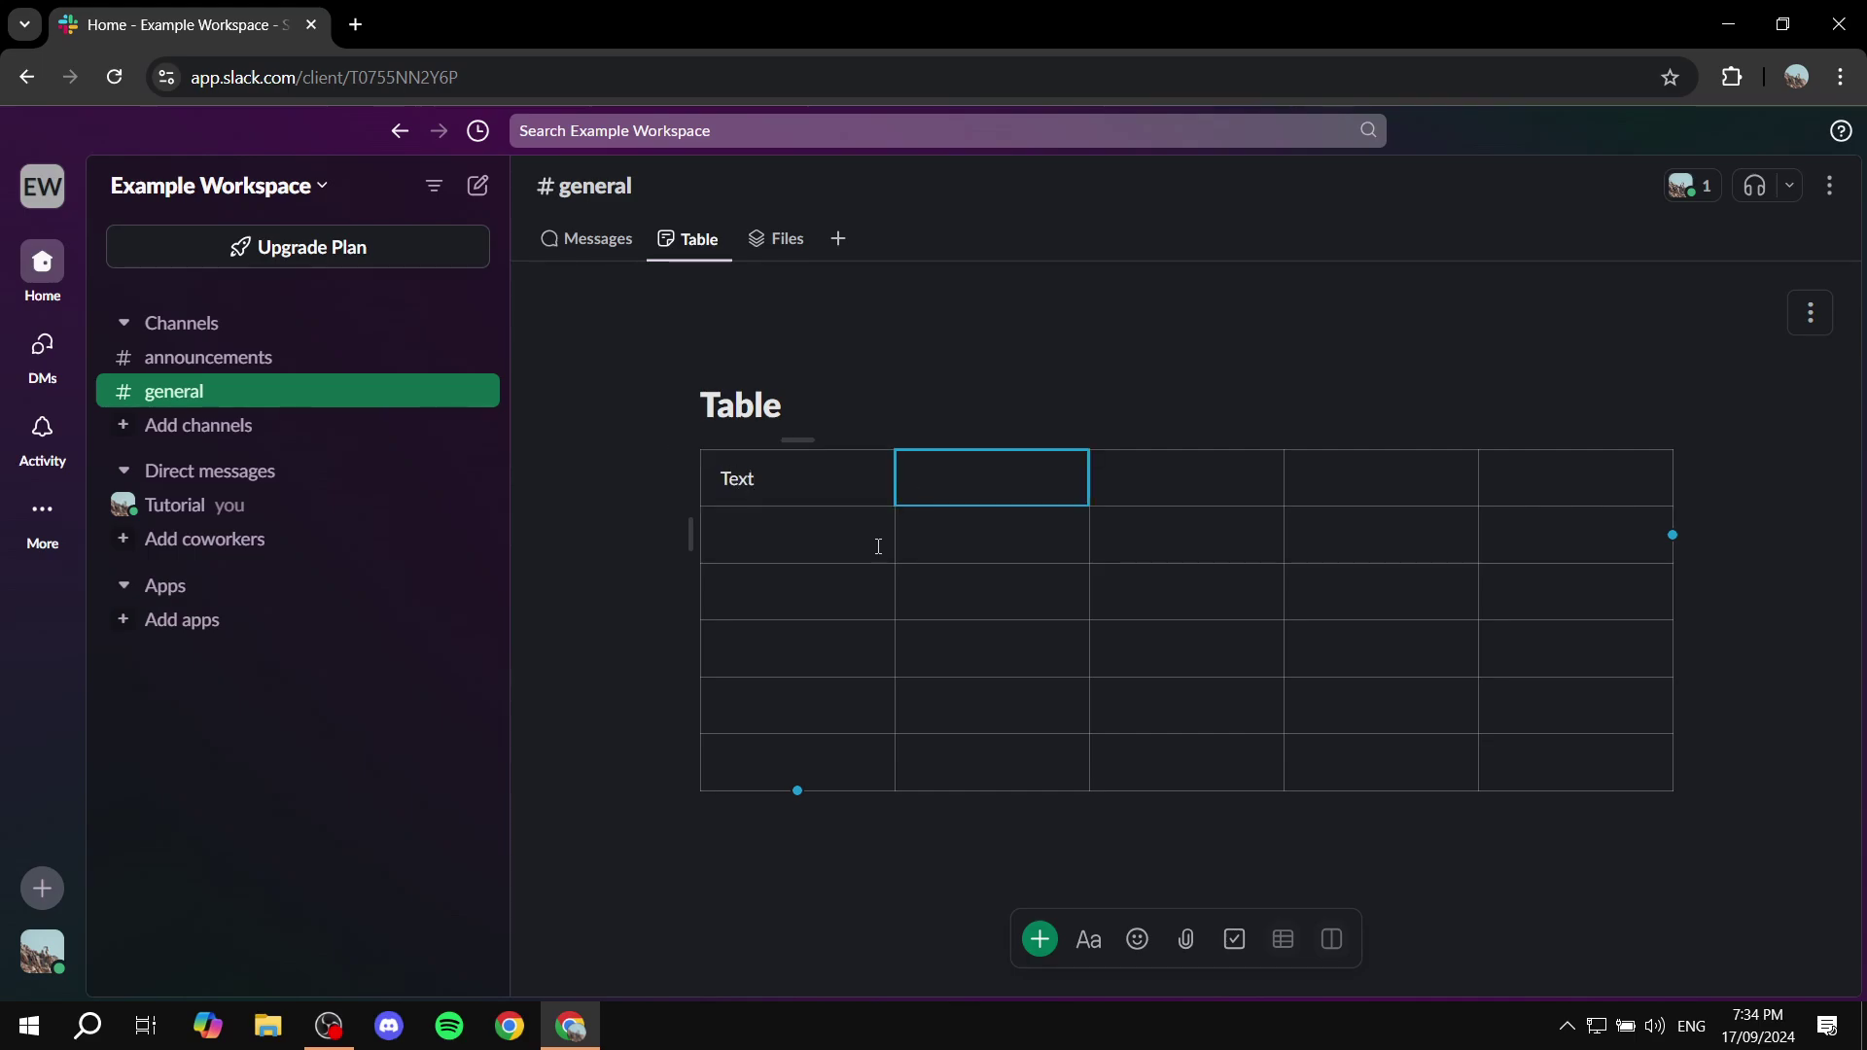
text(1)
key(Tab)
text(2)
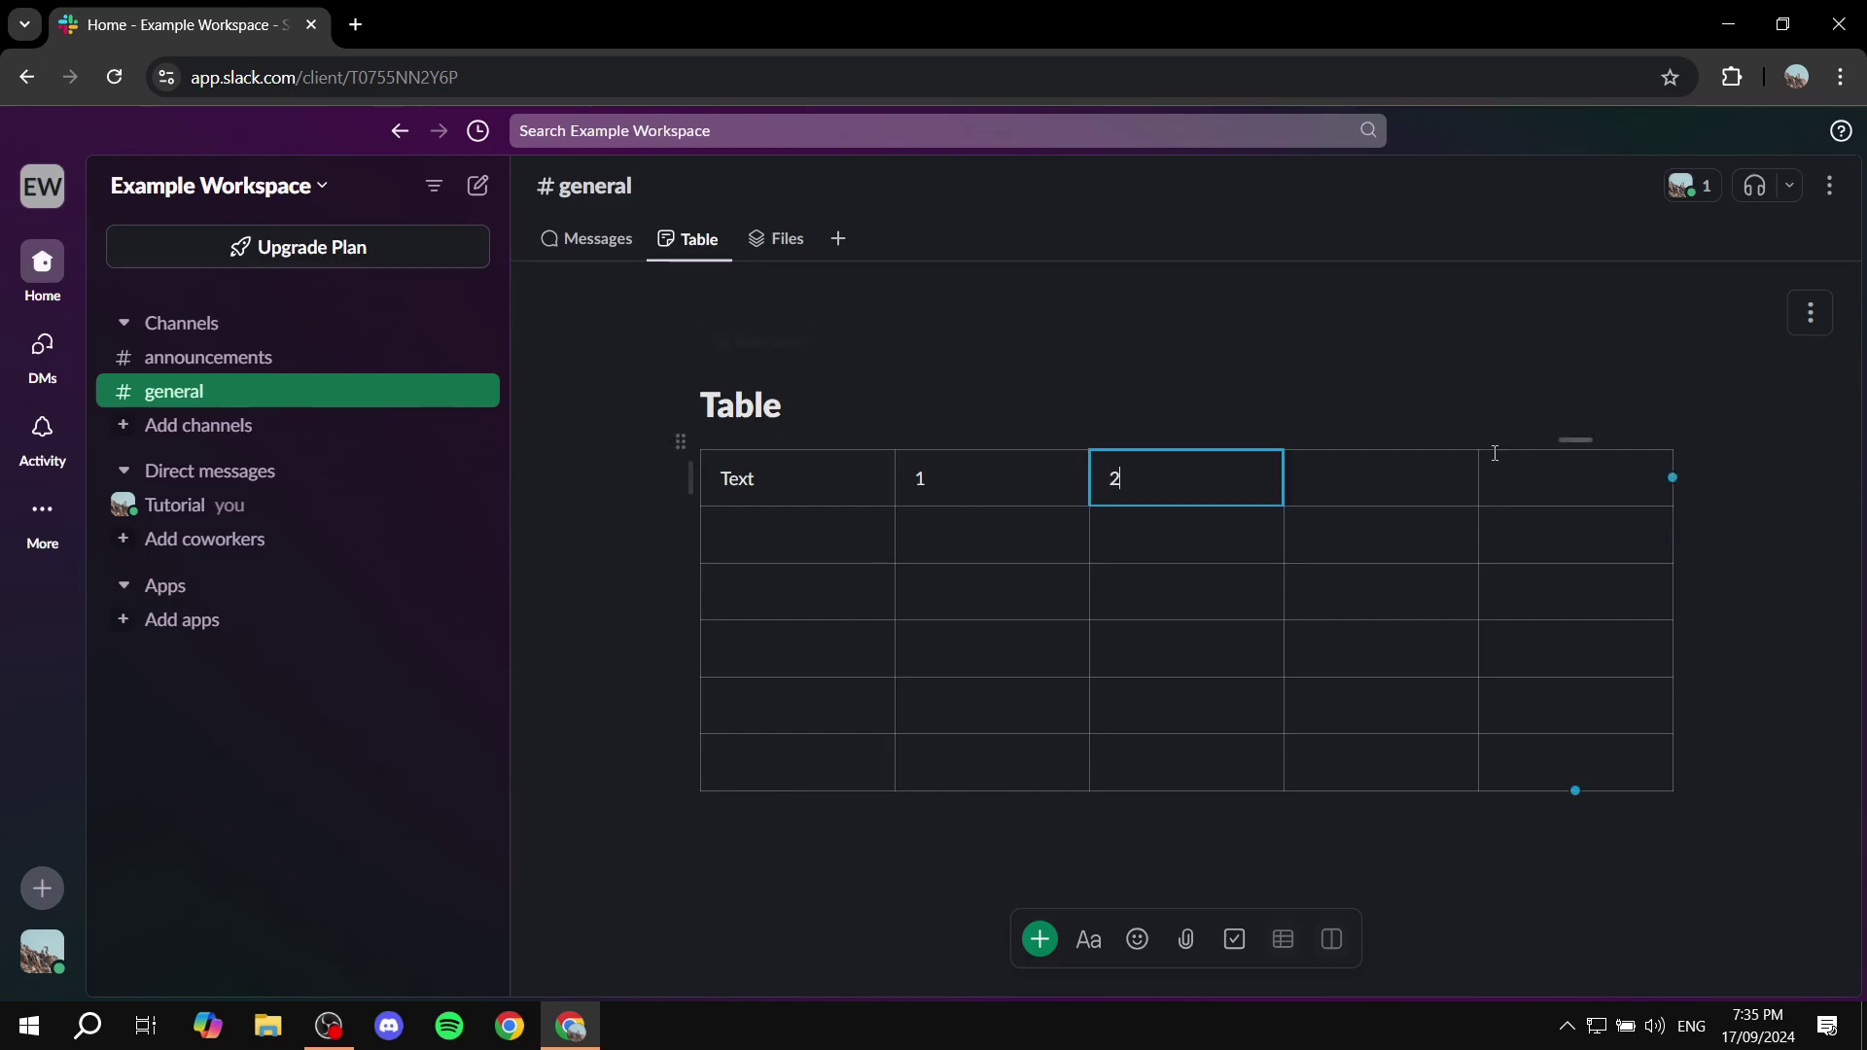
click(1404, 478)
text(3)
click(1532, 481)
text(4)
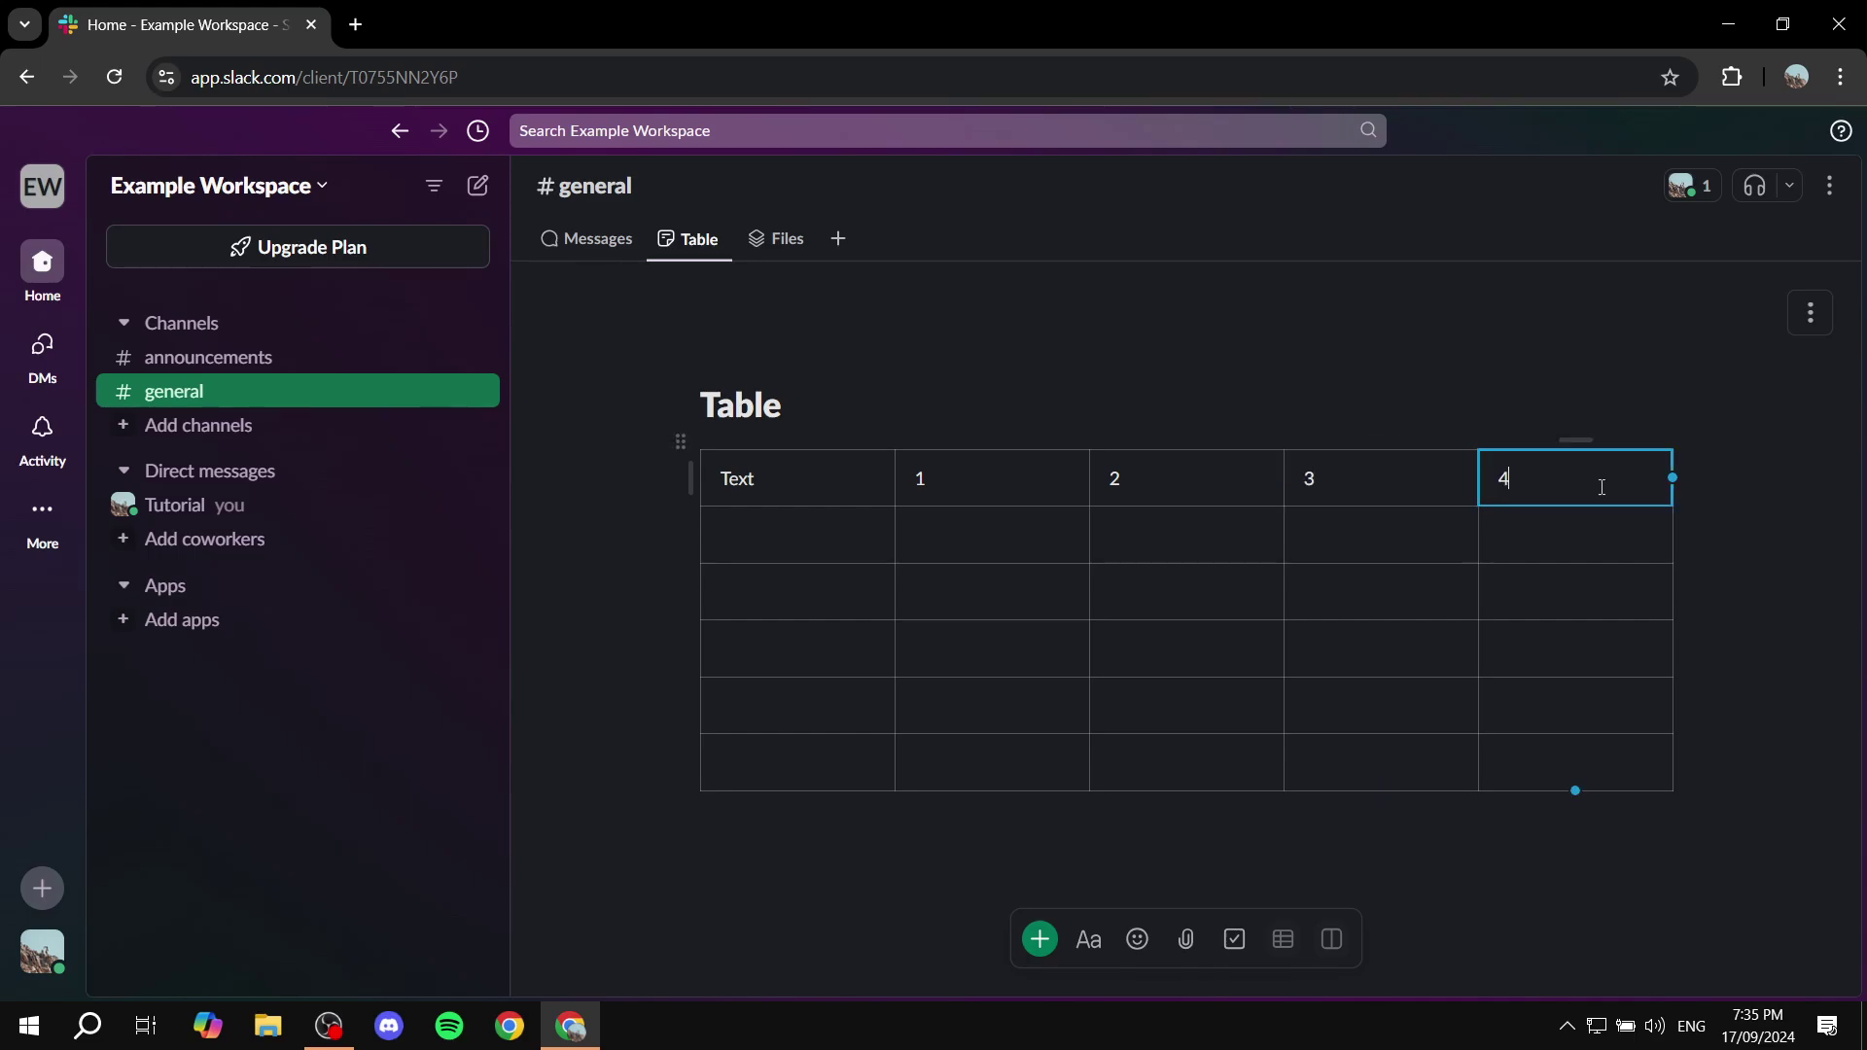
- Insert a second table below the first one with the /table command
click(1592, 832)
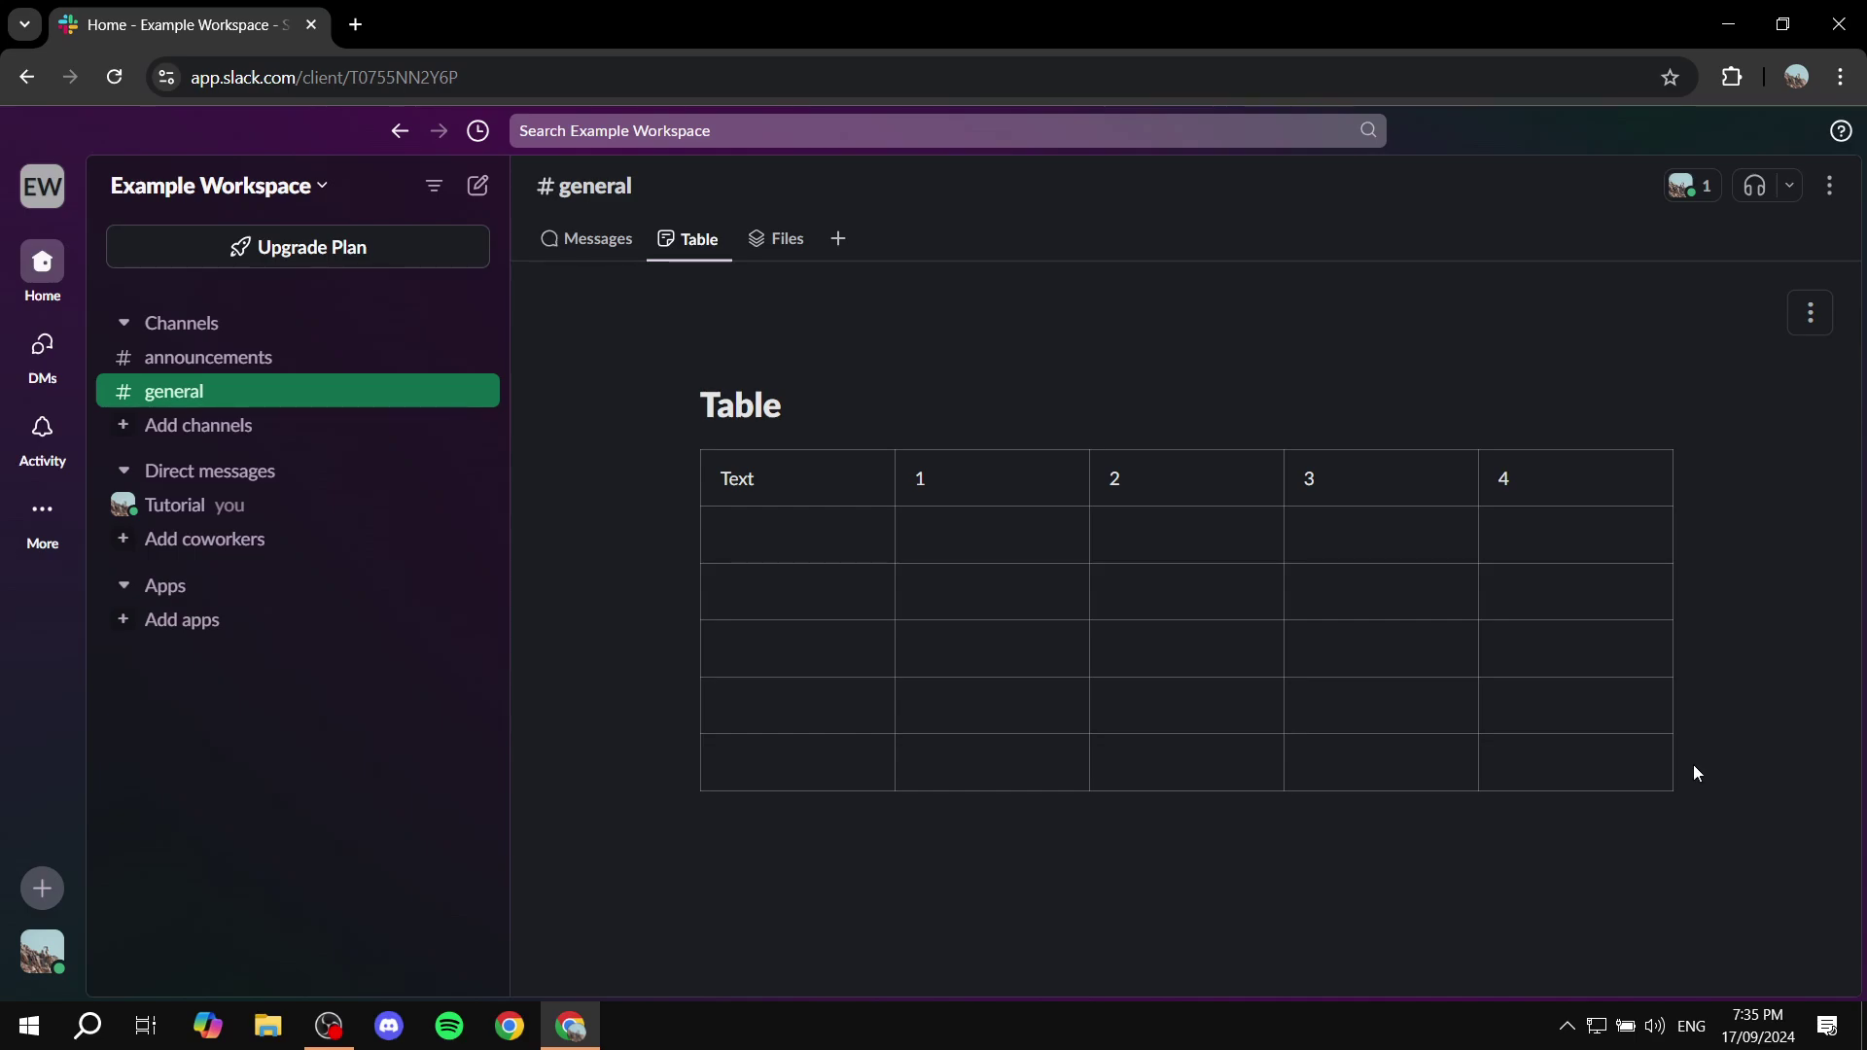
click(1595, 892)
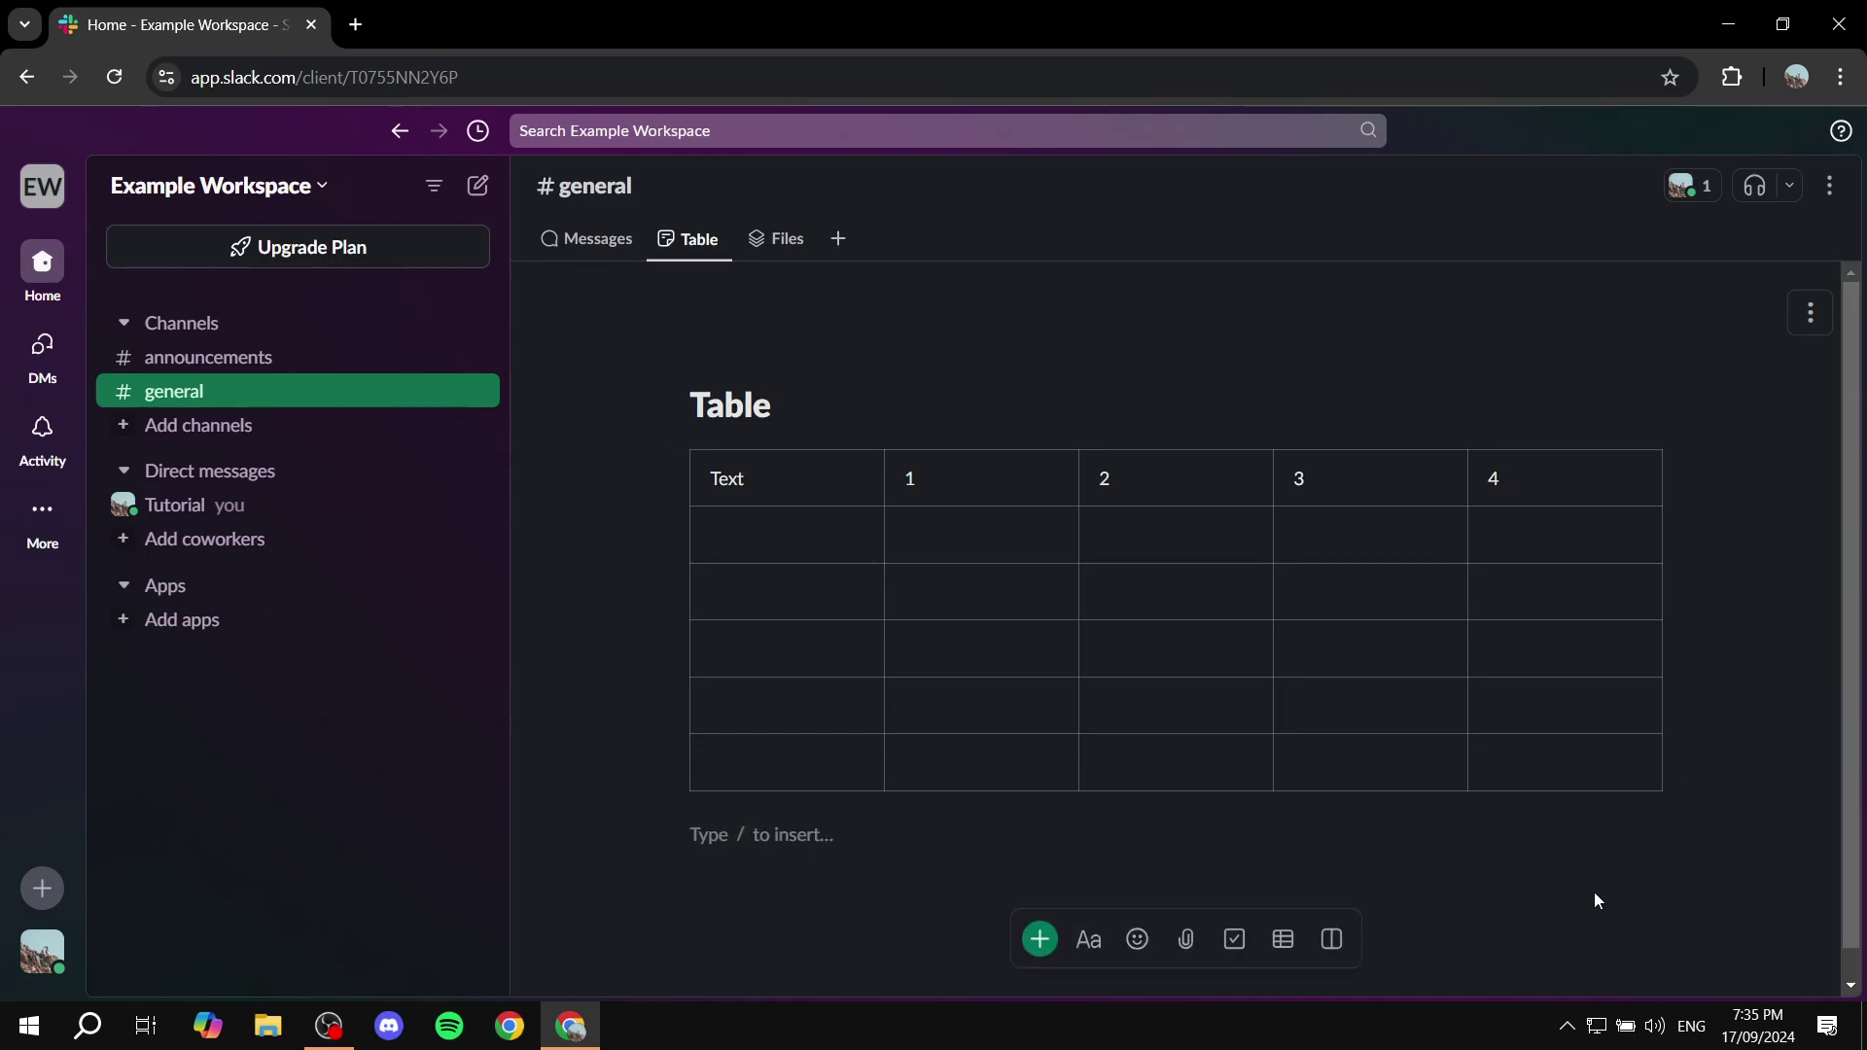
text(/)
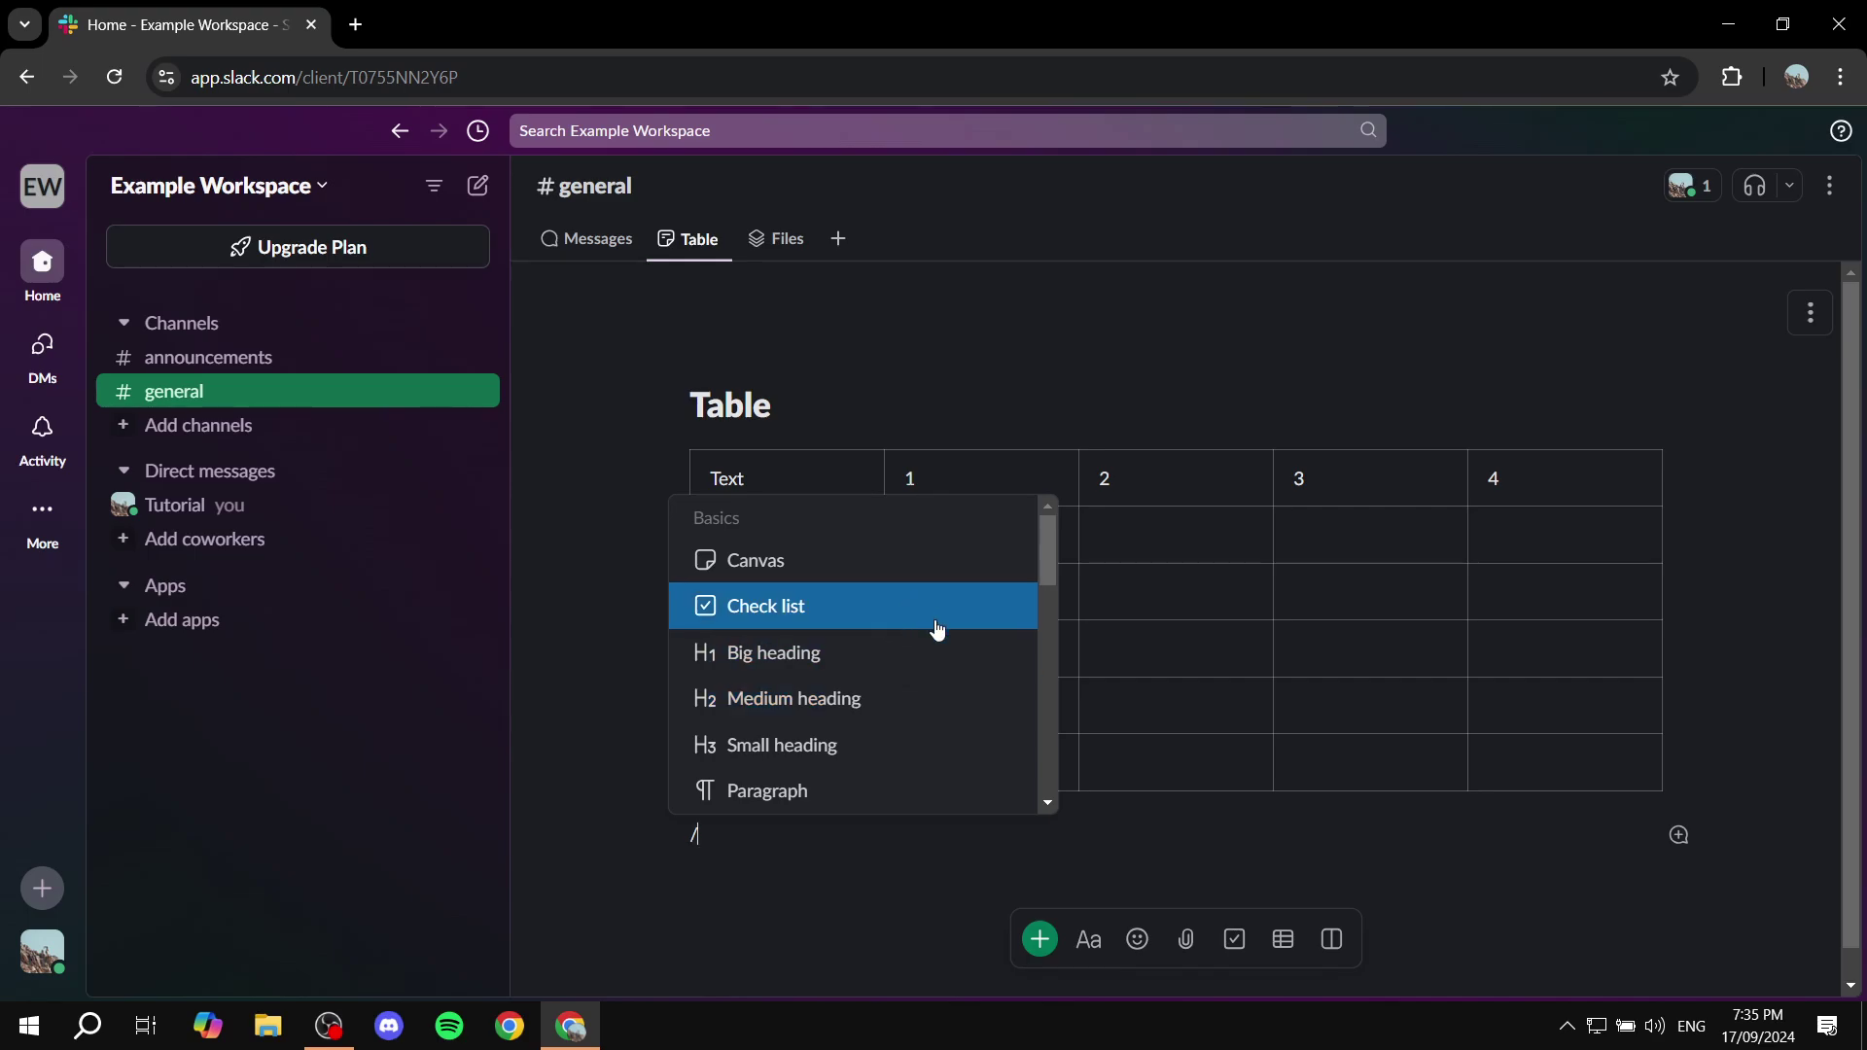
text(table)
key(Return)
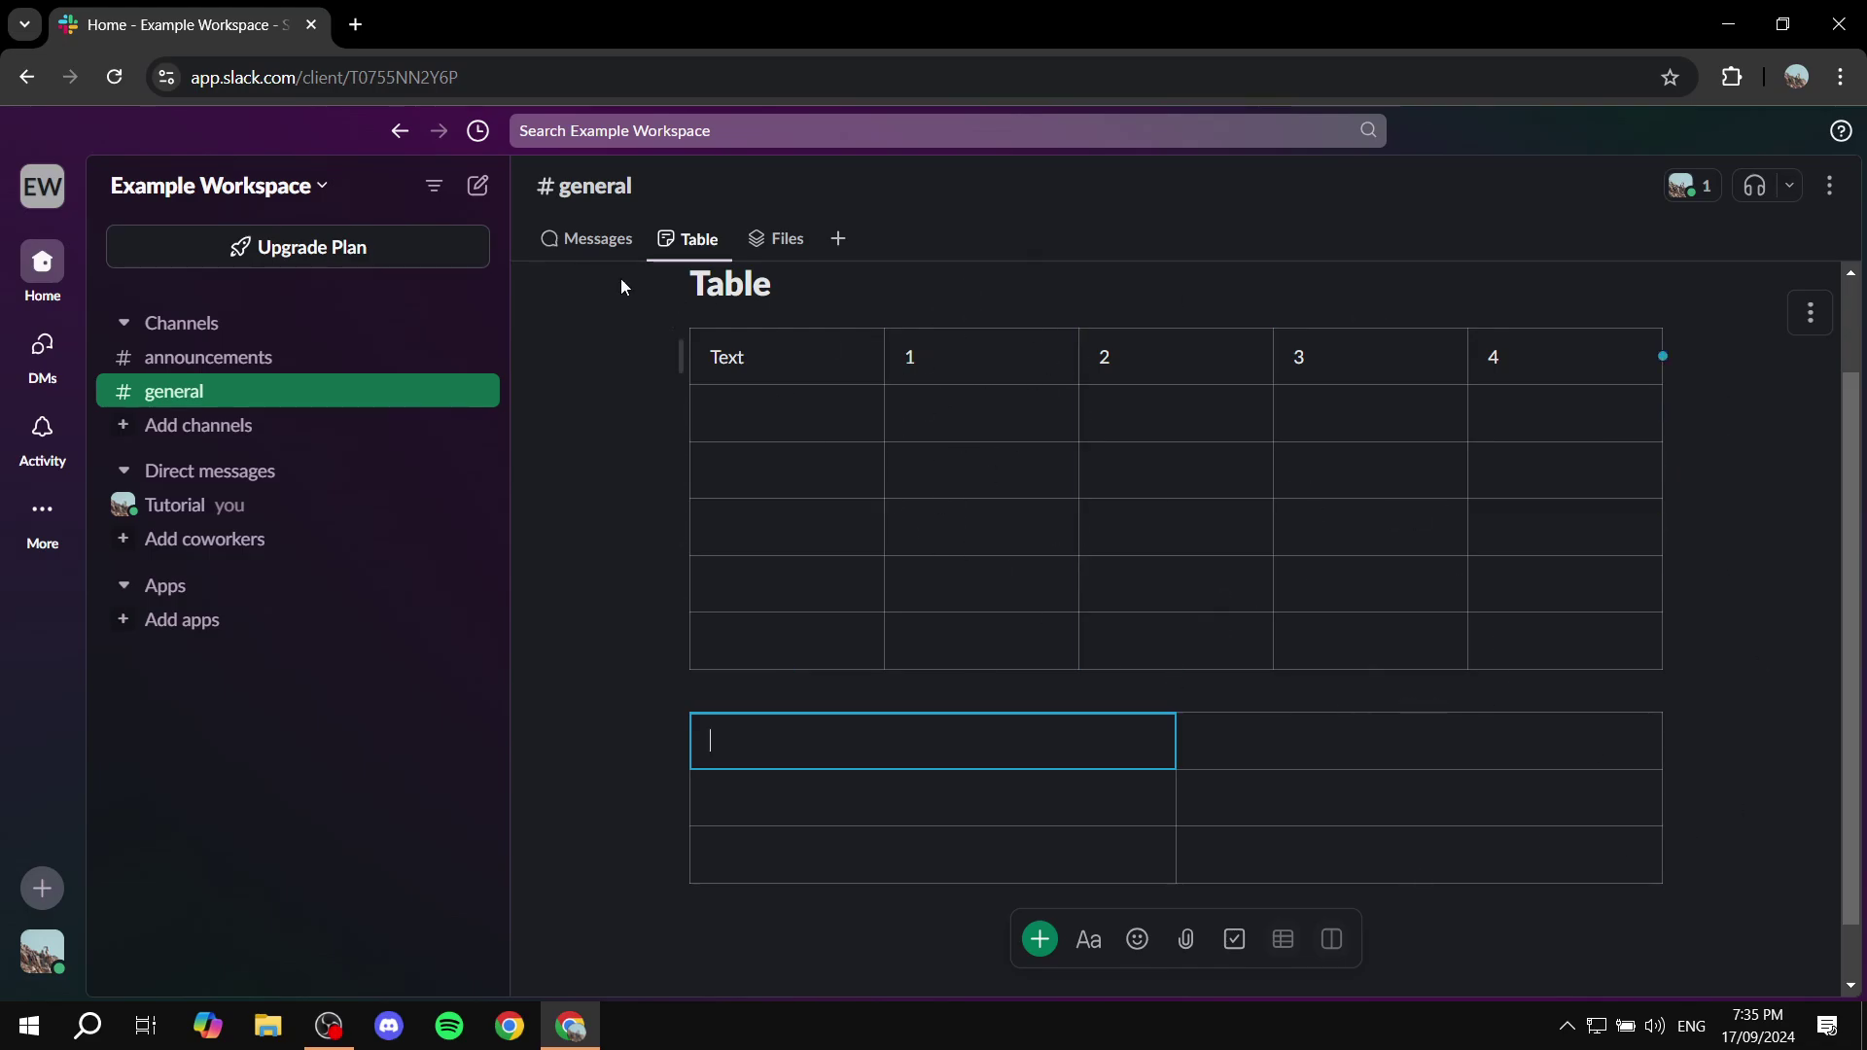
- Compare the general channel's message view with its Table canvas and look over both tables
click(595, 239)
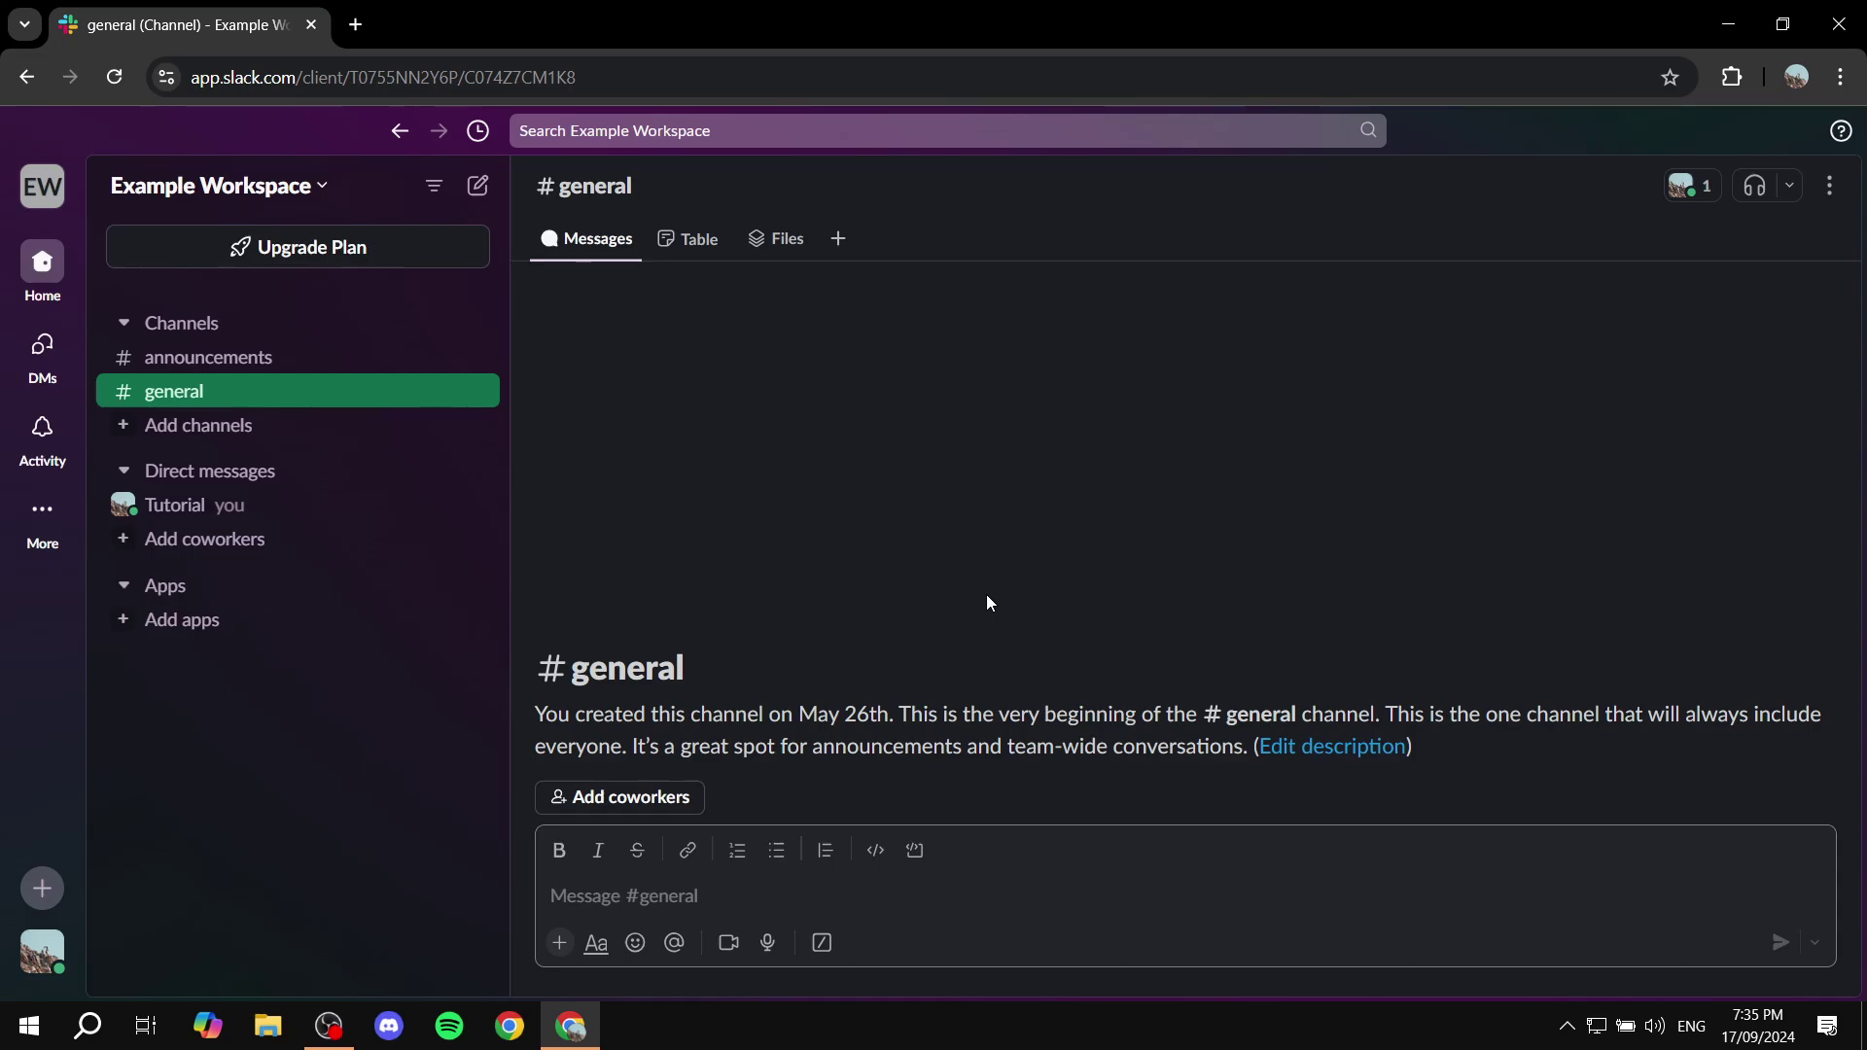
click(688, 238)
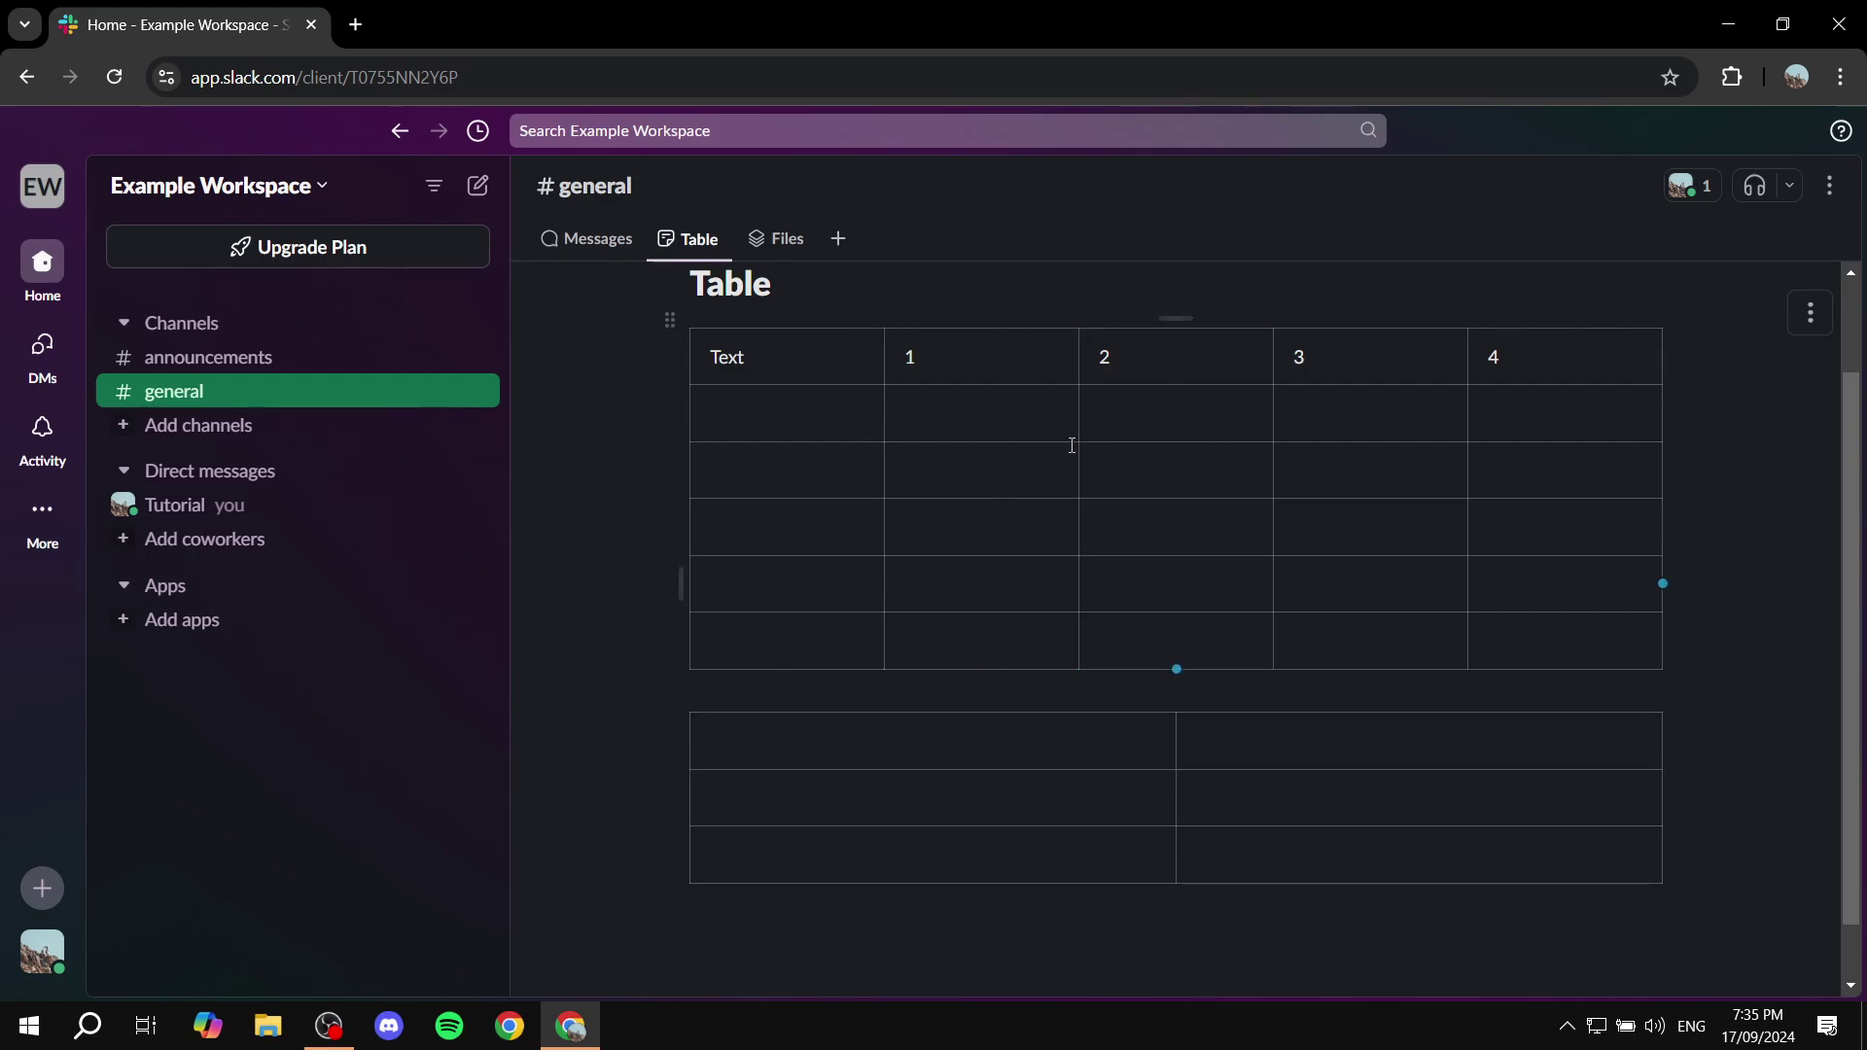
scroll(929, 374, down, 1)
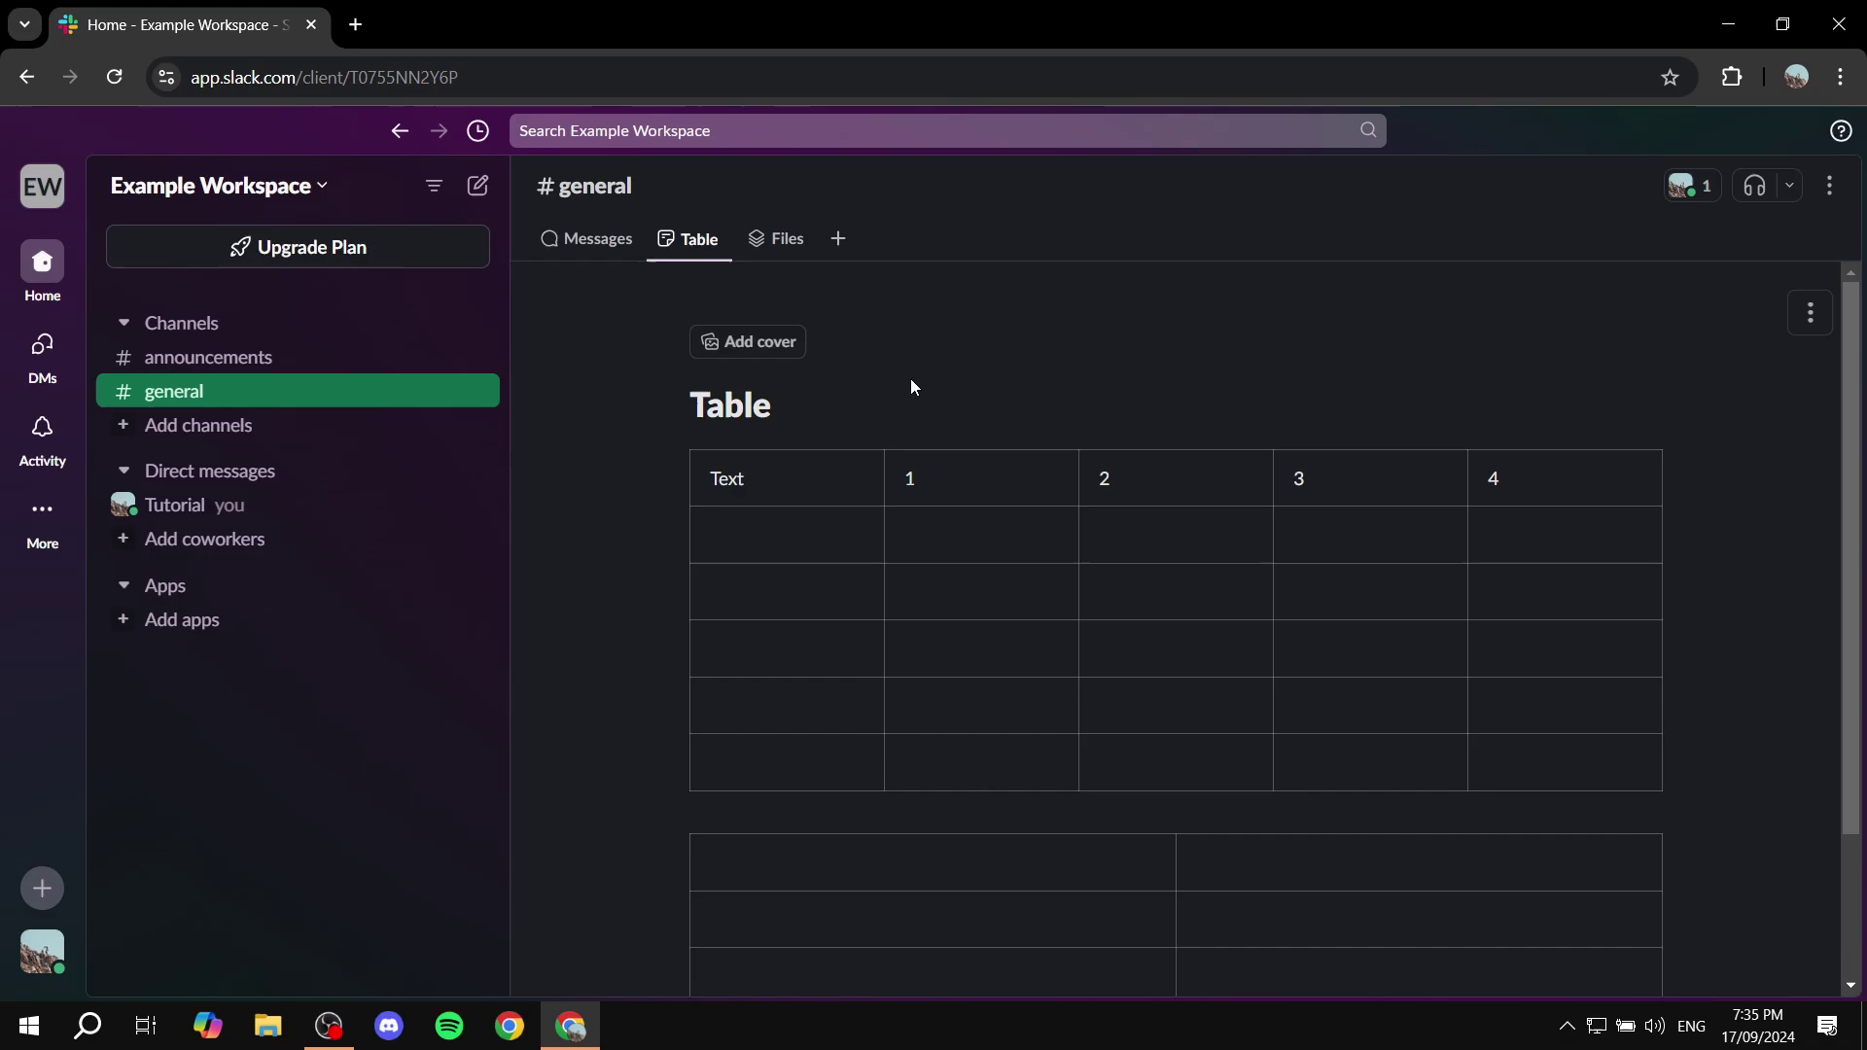
click(605, 241)
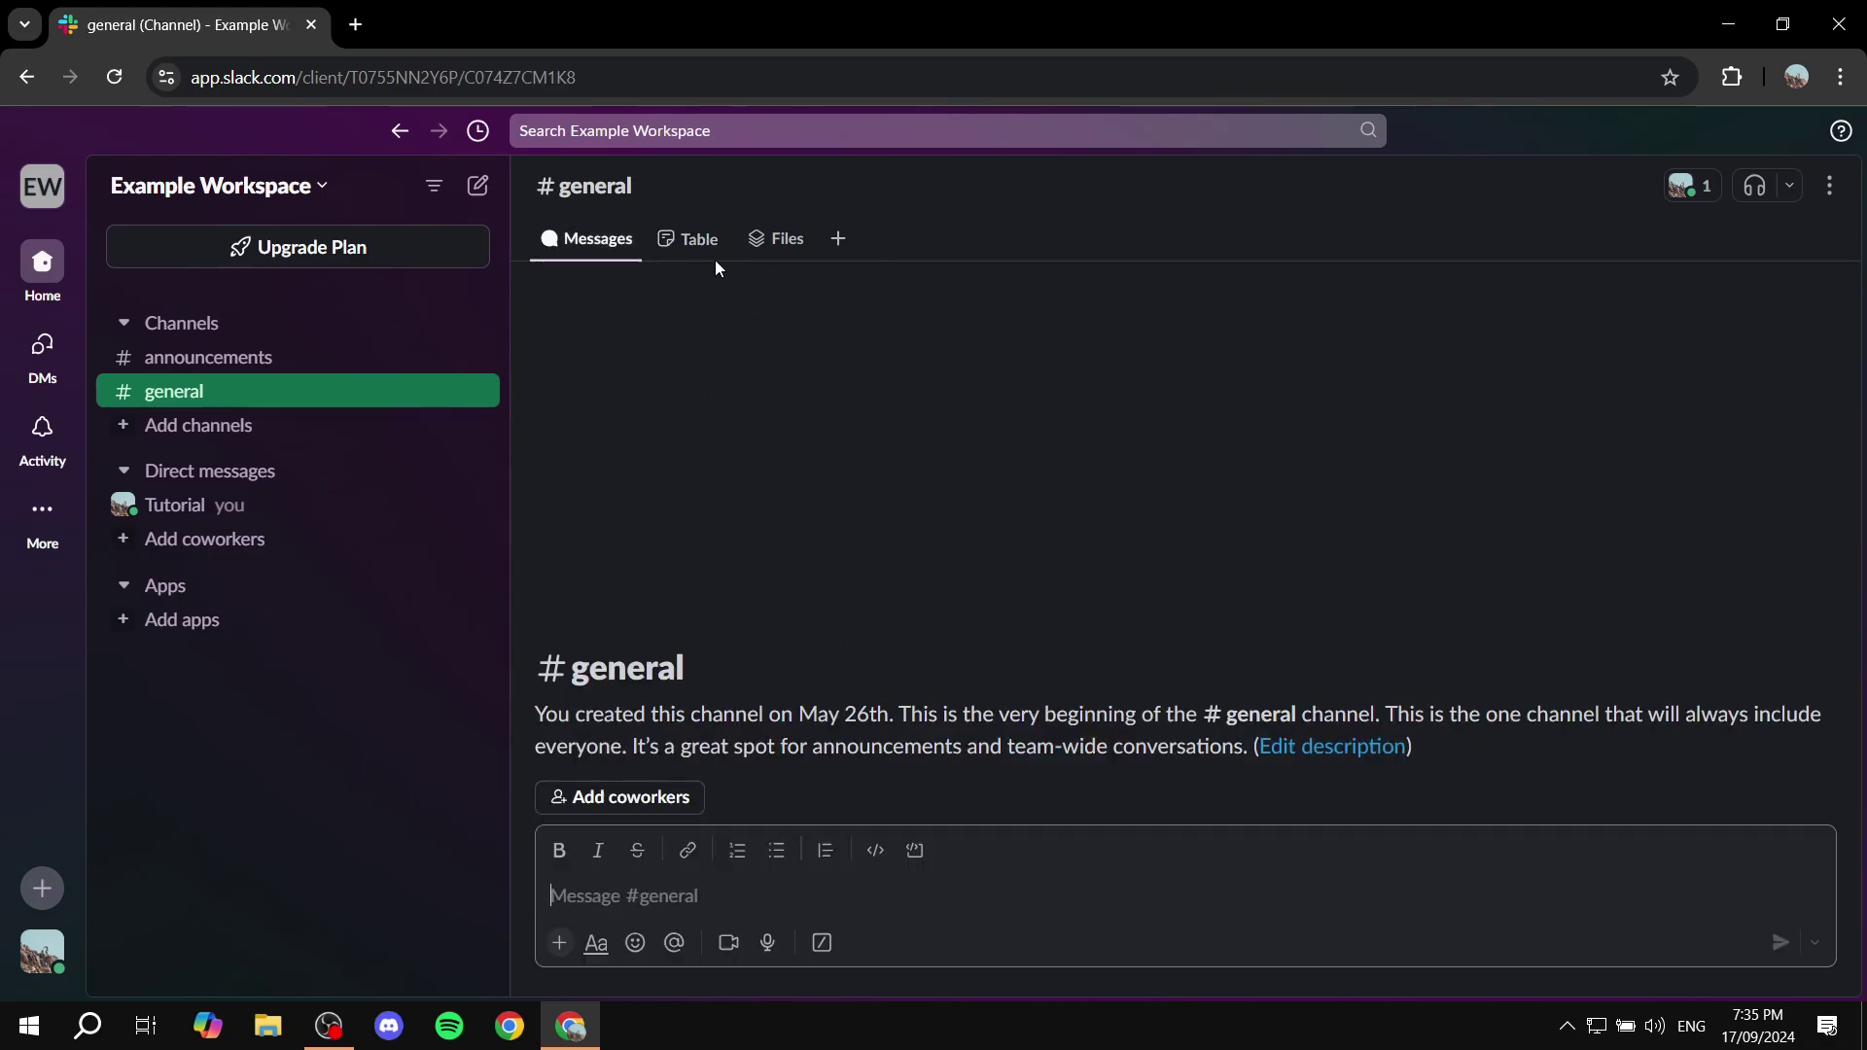
click(698, 241)
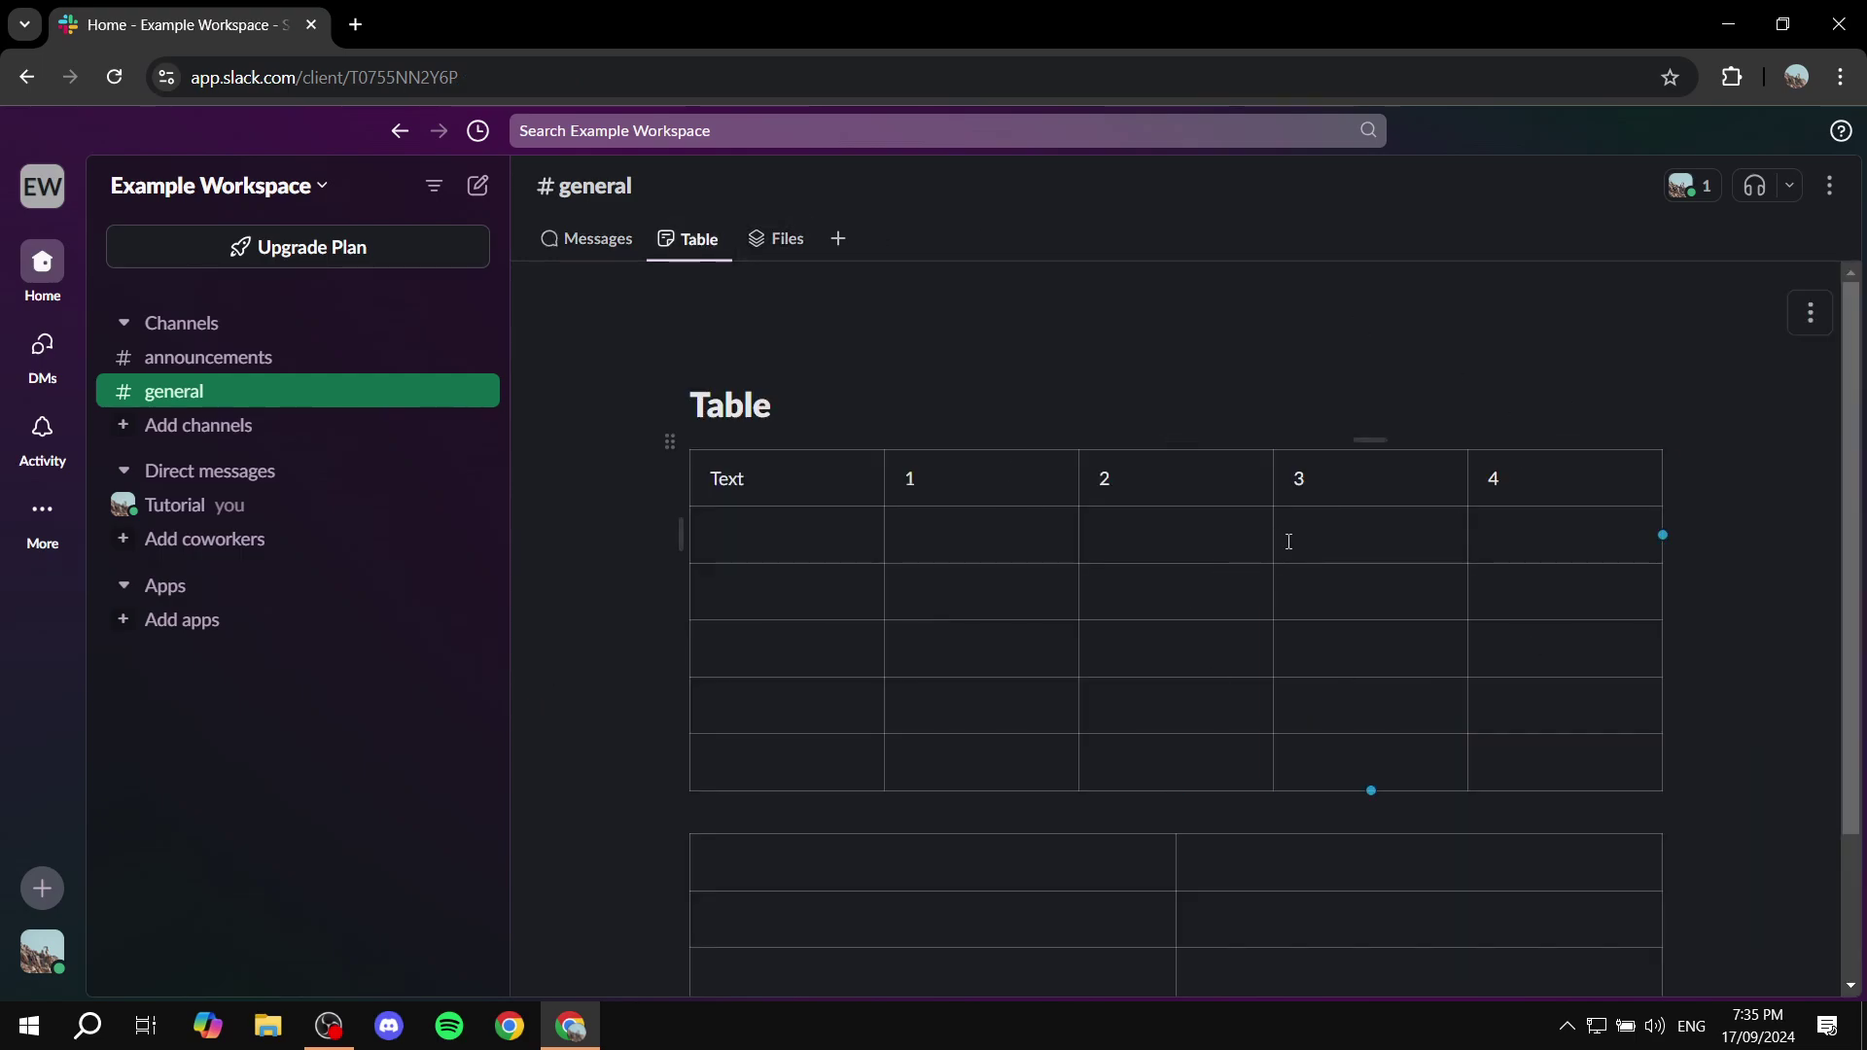